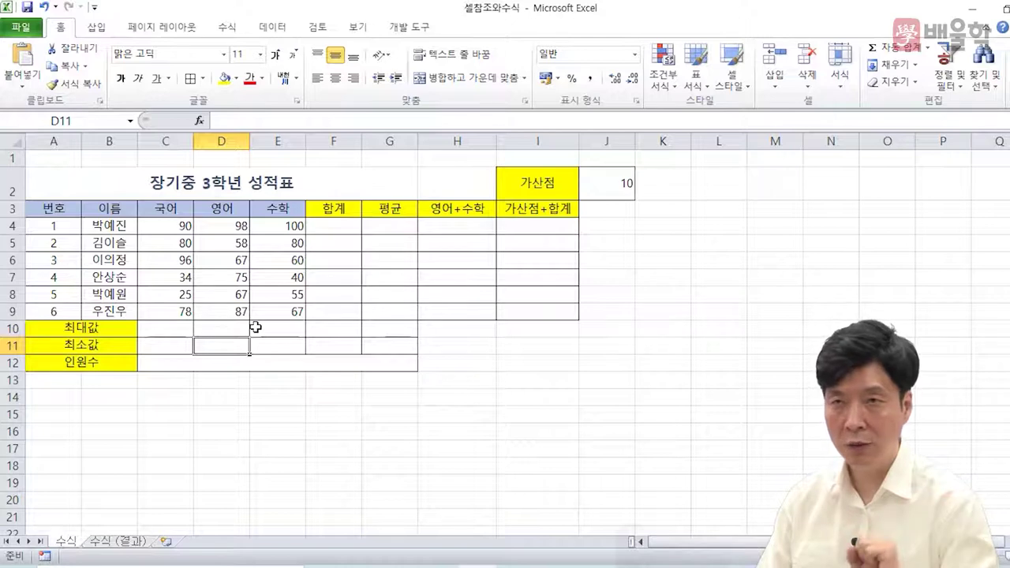
Step: Enter =C4+D4+E4 in F4 as the first student's total and fill the formula down through F9
click(342, 228)
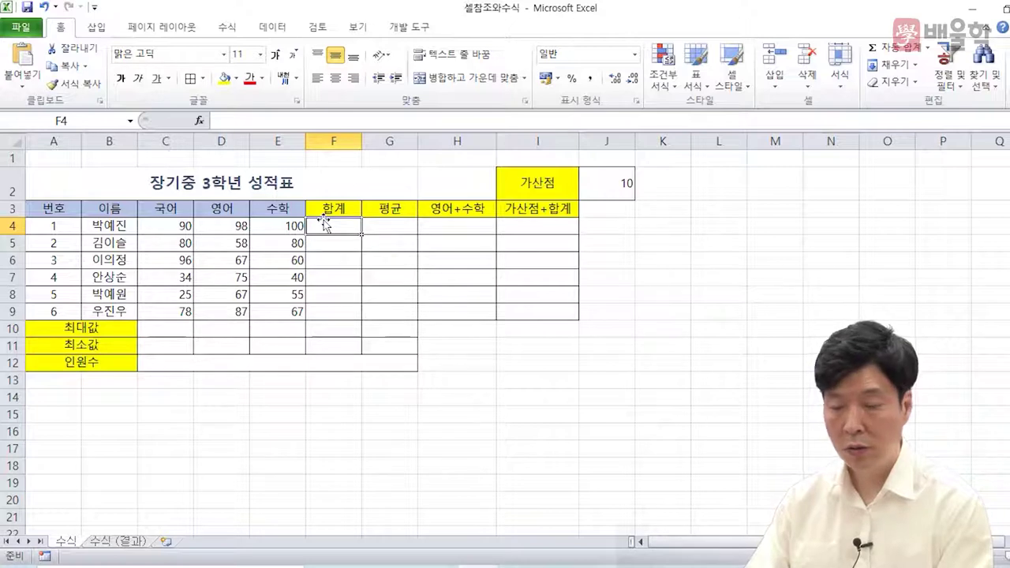
text(=)
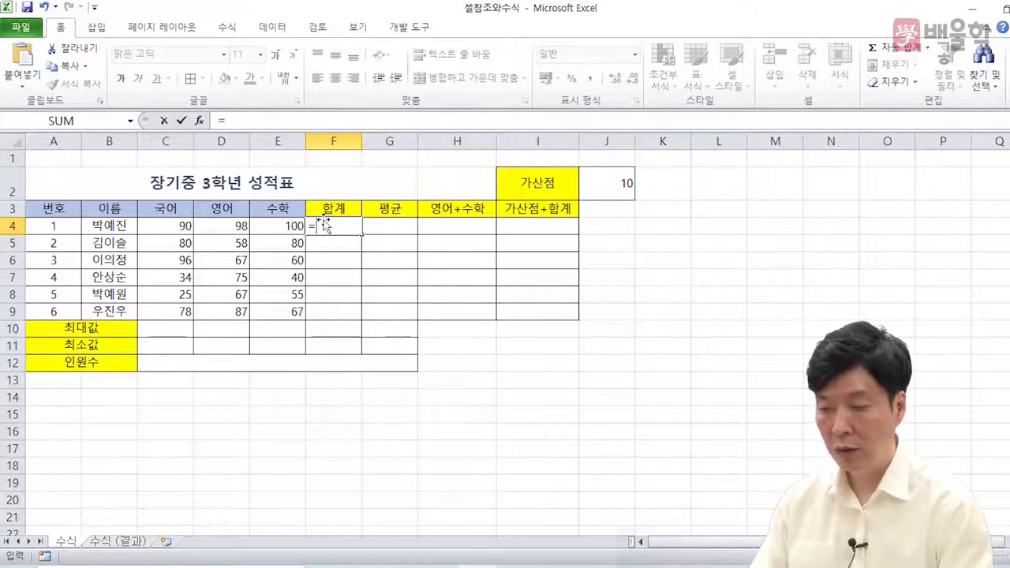
click(173, 226)
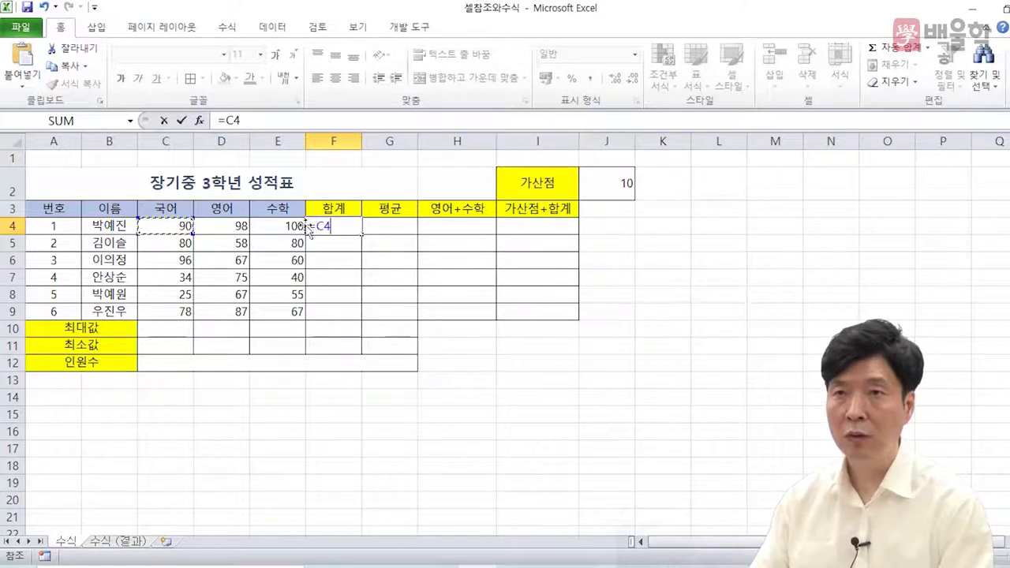
text(+)
click(240, 226)
text(+)
click(293, 227)
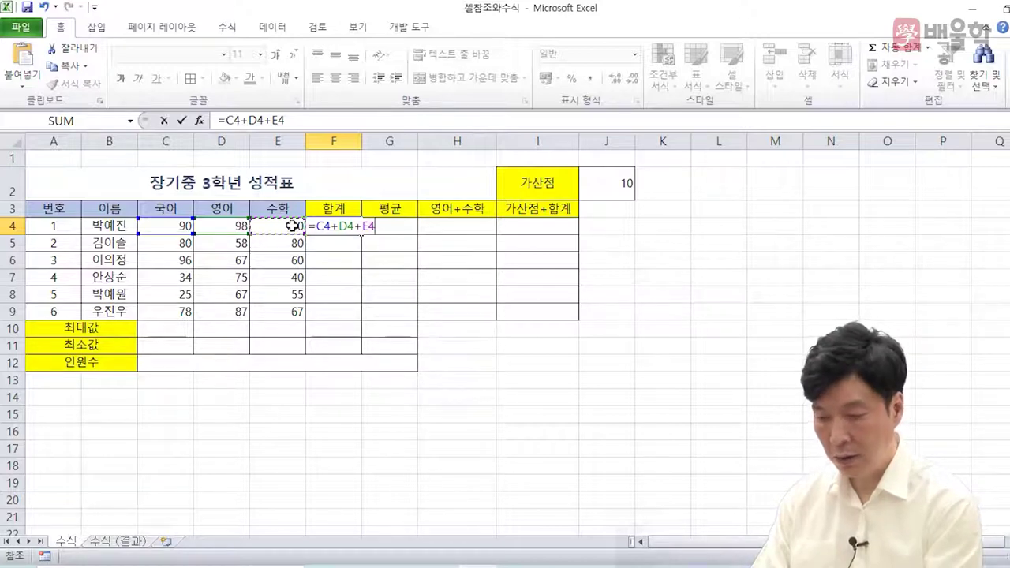
key(Return)
key(Up)
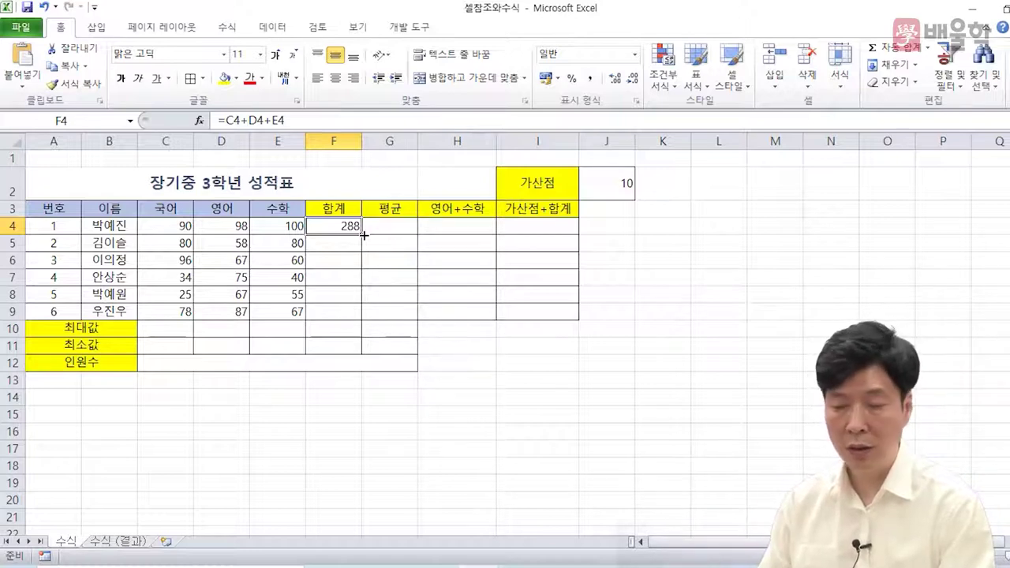
drag(362, 234, 362, 317)
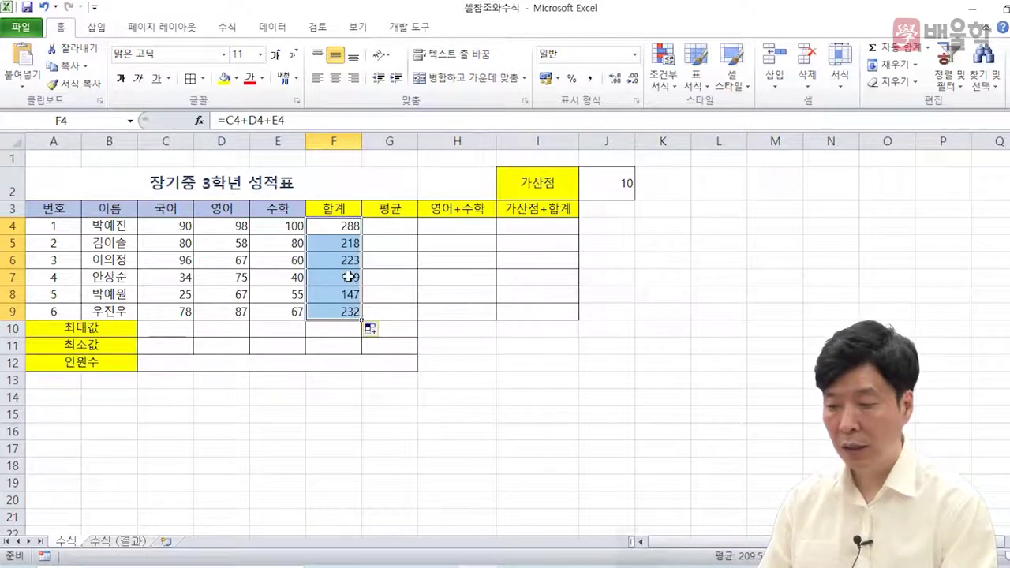
Step: Examine the copied total formulas in F5:F9 to see how their cell references shift from row to row
click(343, 250)
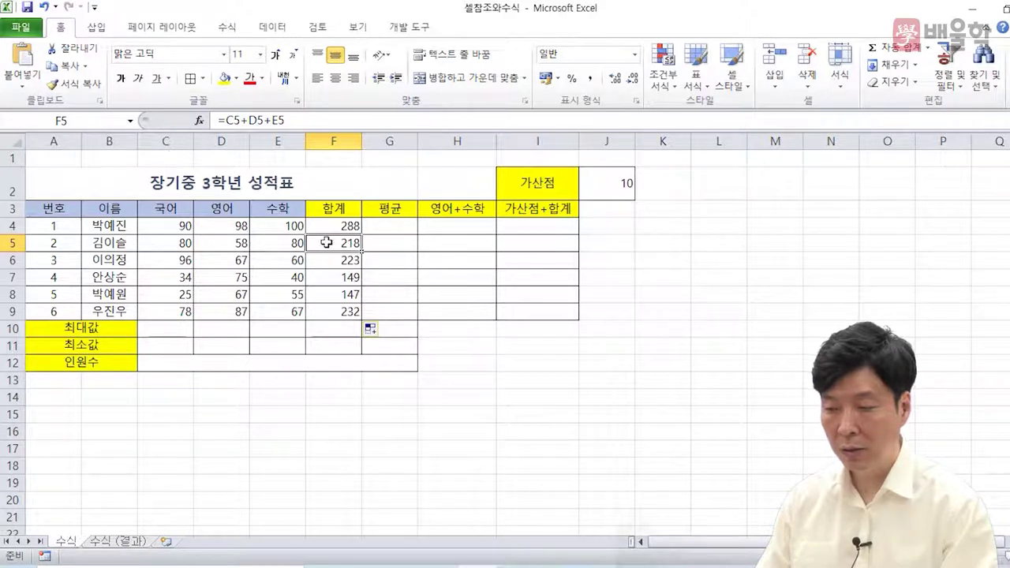
double_click(336, 242)
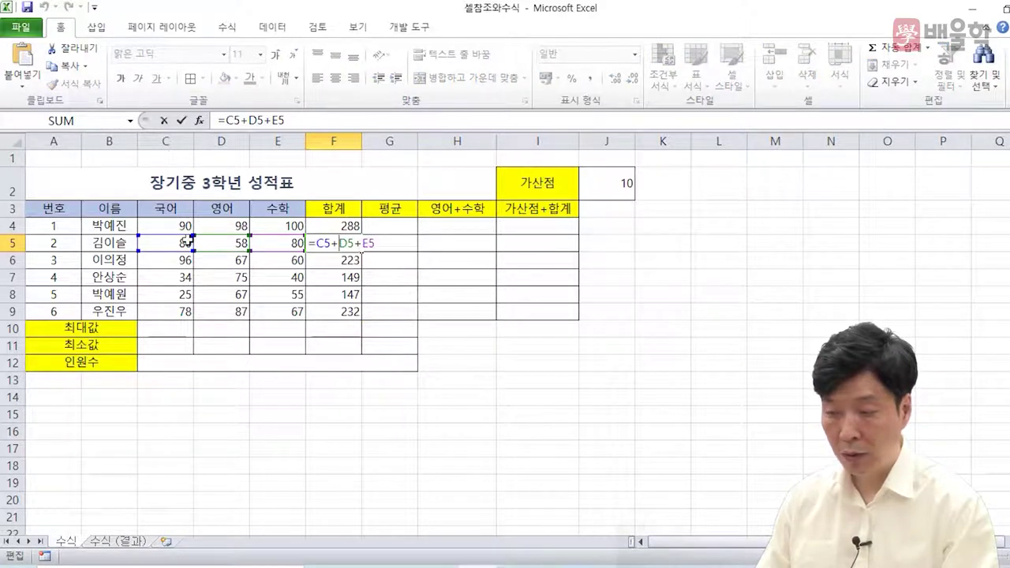
drag(225, 235, 195, 231)
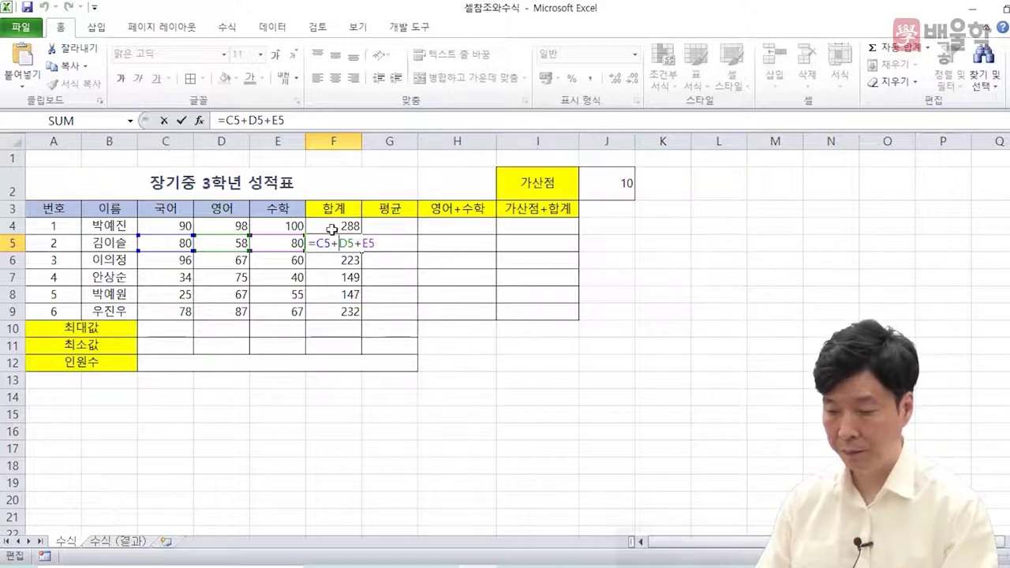
click(355, 254)
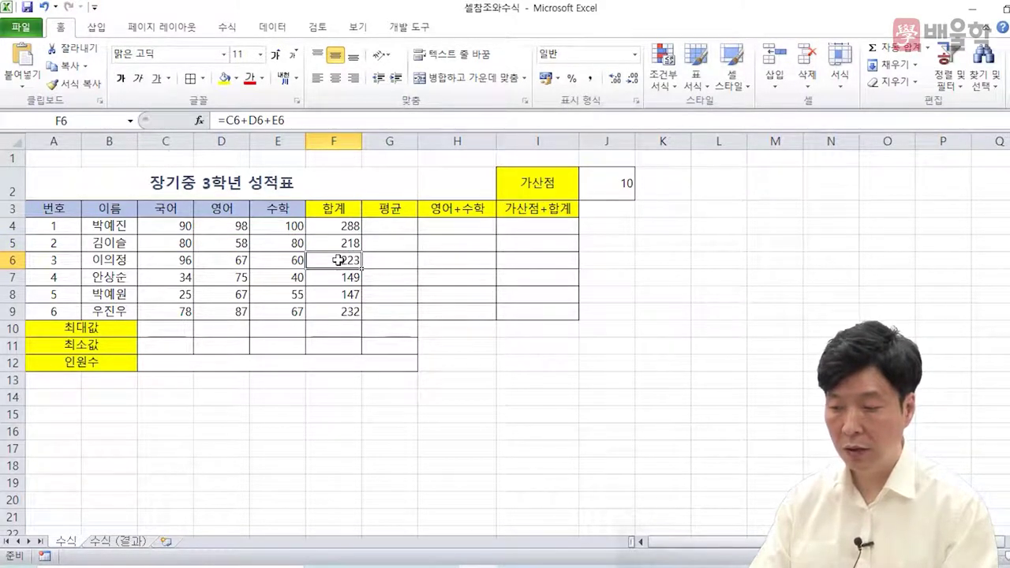
double_click(338, 260)
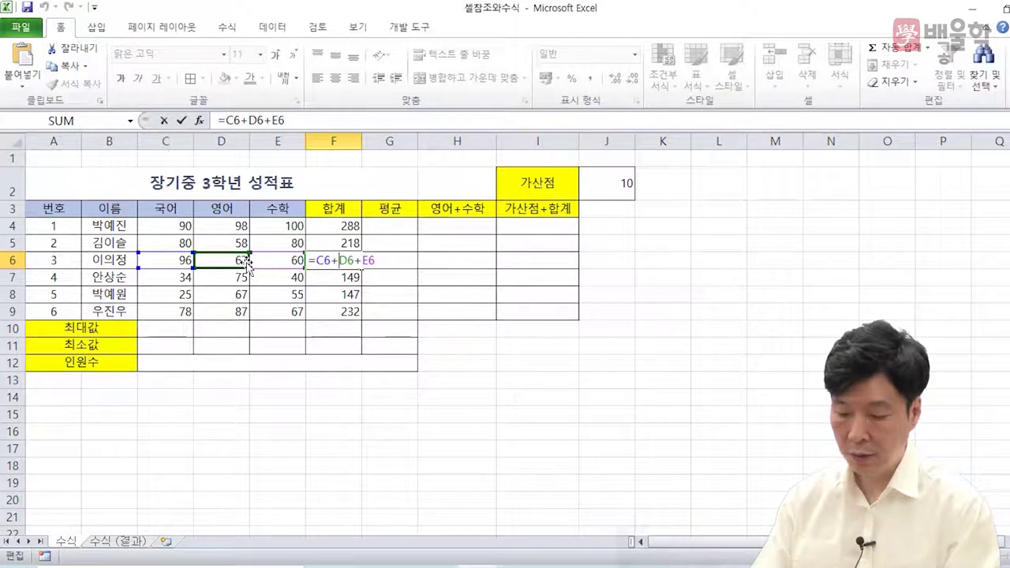
key(Return)
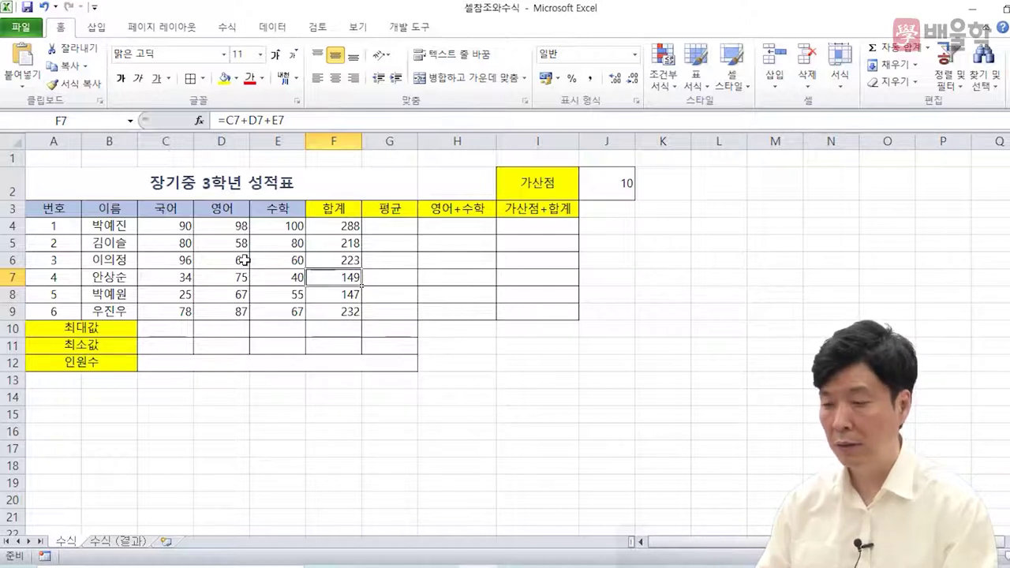
click(348, 296)
click(343, 236)
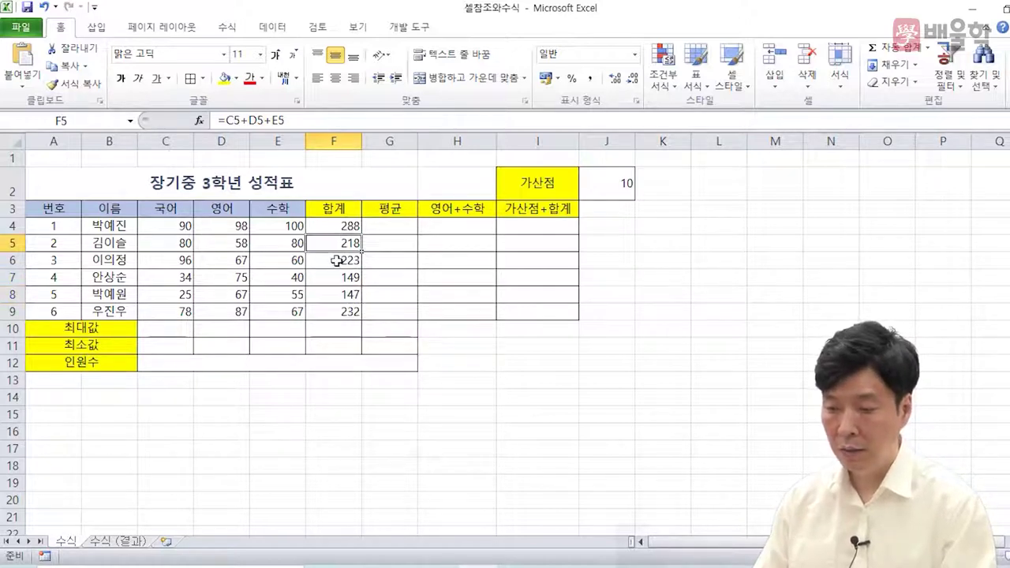
click(336, 262)
click(334, 279)
click(340, 298)
click(344, 308)
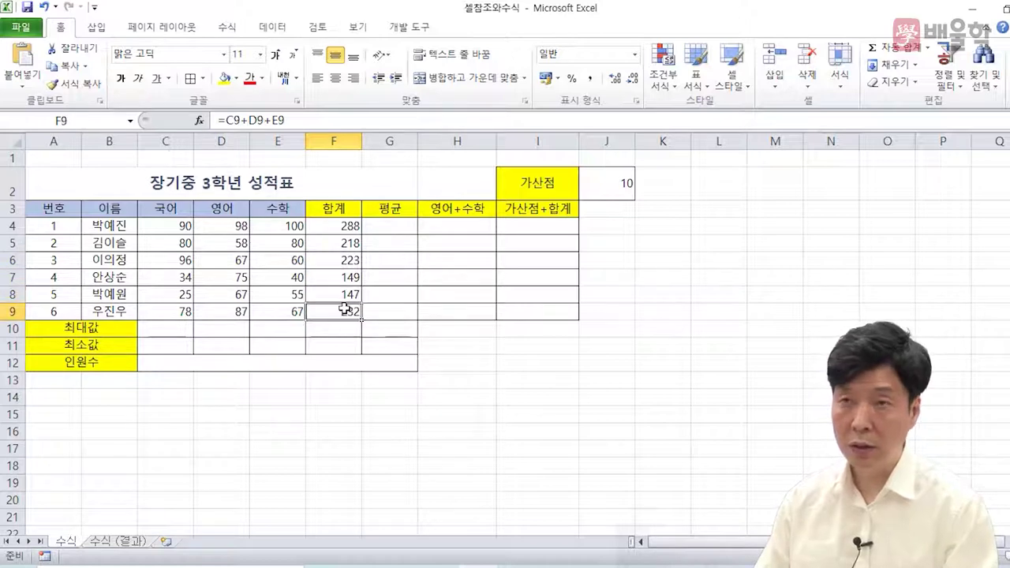
click(352, 228)
Step: Enter =F4+J2 in I4 to add the bonus points to the total, and fill the formula down through I9
click(517, 222)
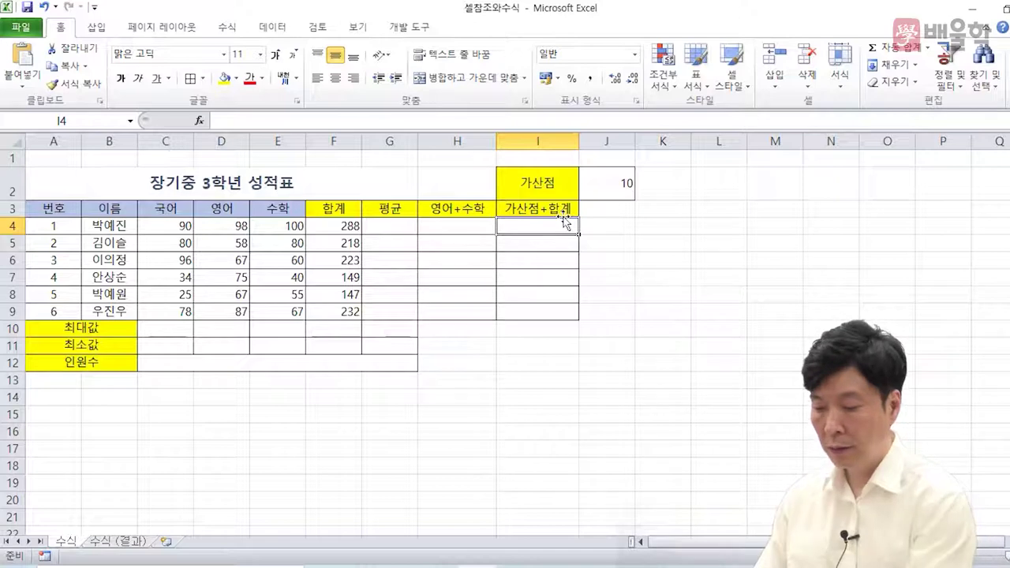
text(=)
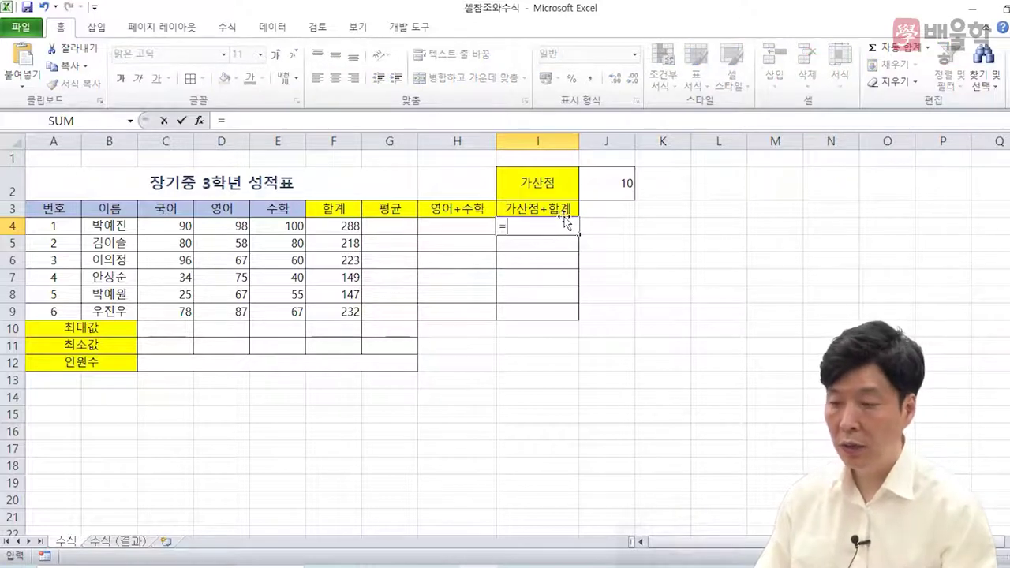
click(344, 229)
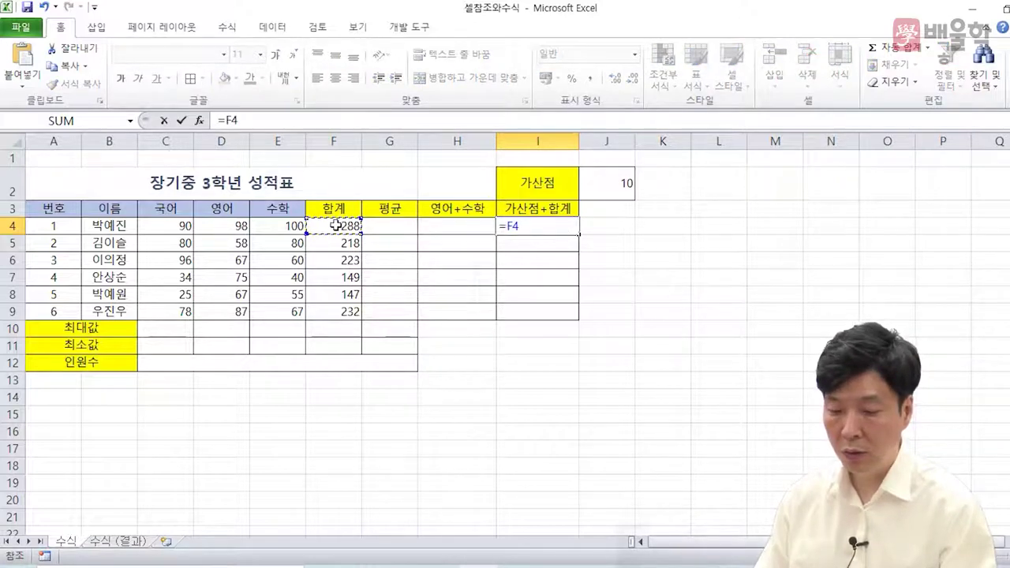
text(+)
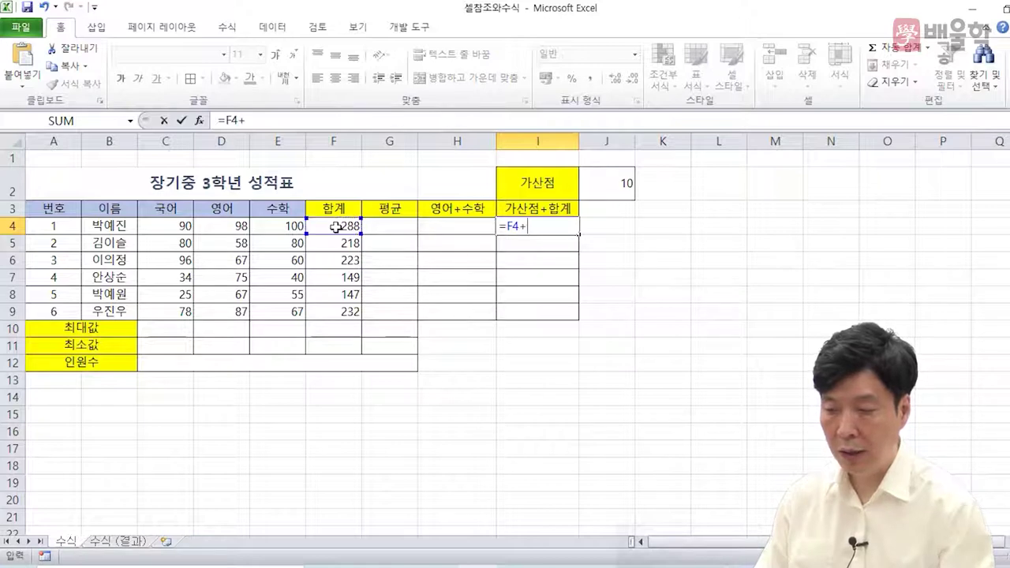
click(616, 184)
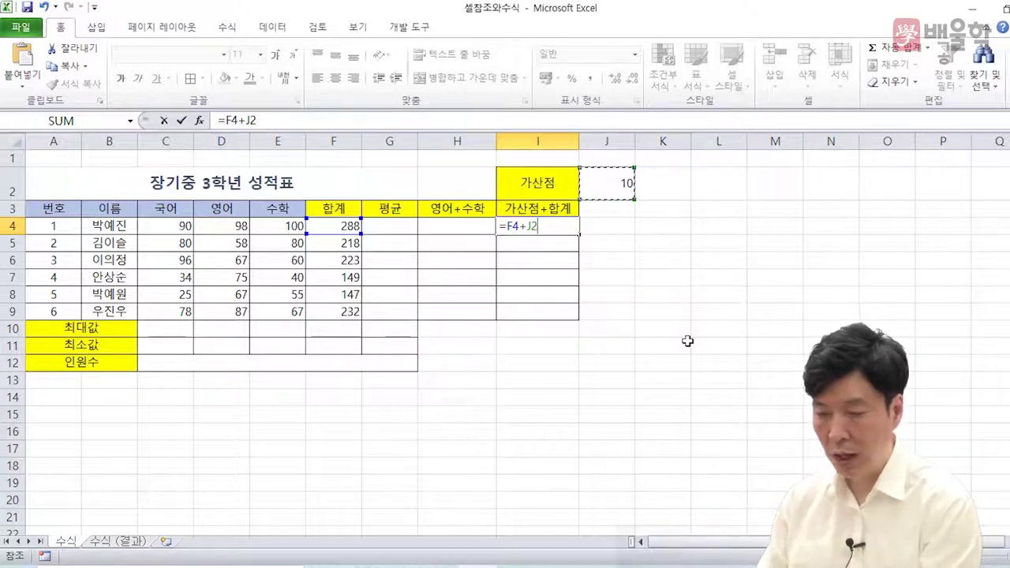
key(Return)
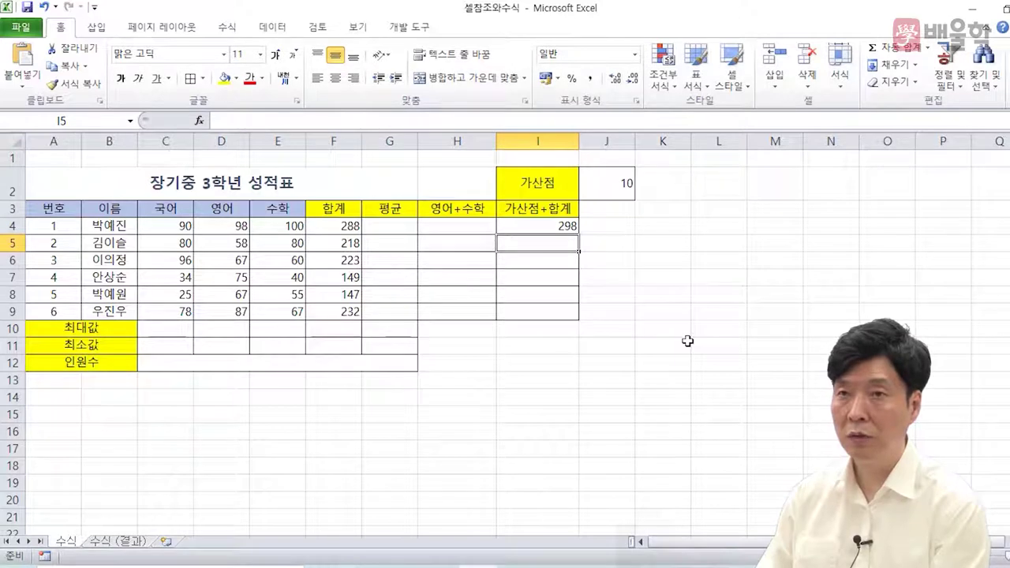
key(Up)
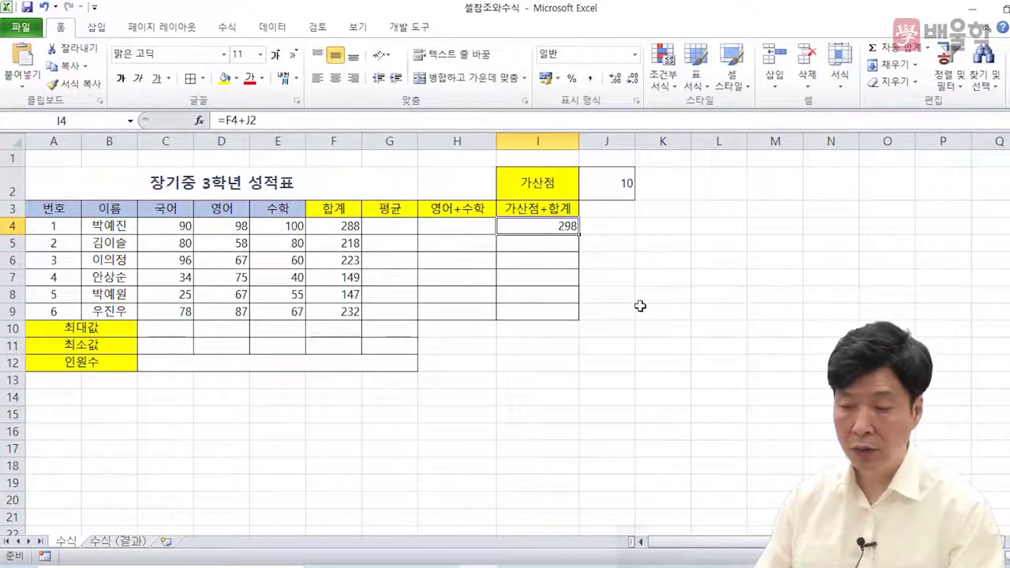
drag(579, 233, 578, 315)
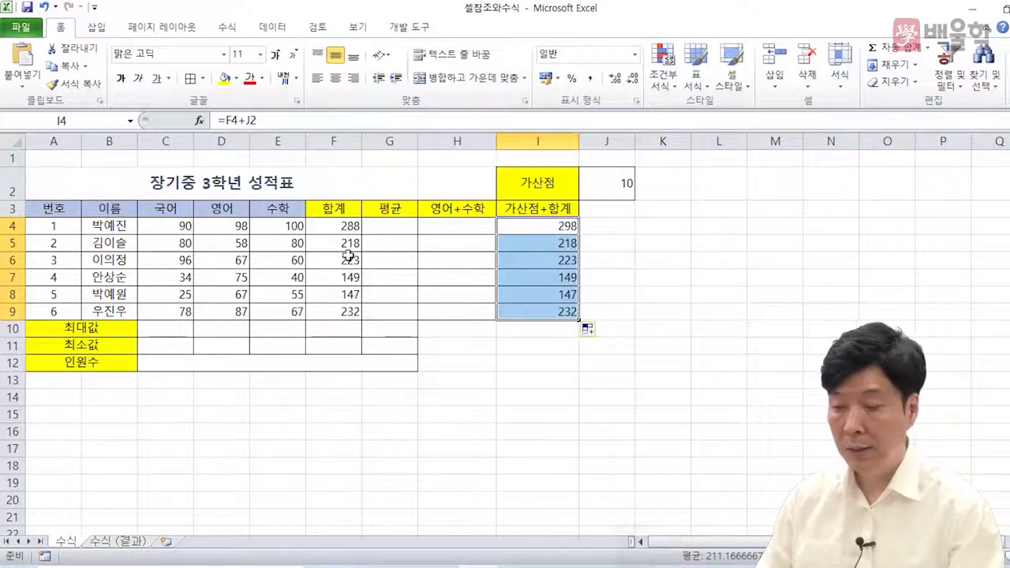
Step: Inspect which cells the copied formulas in I5 and I6 reference, and compare them with bonus cell J2
click(550, 244)
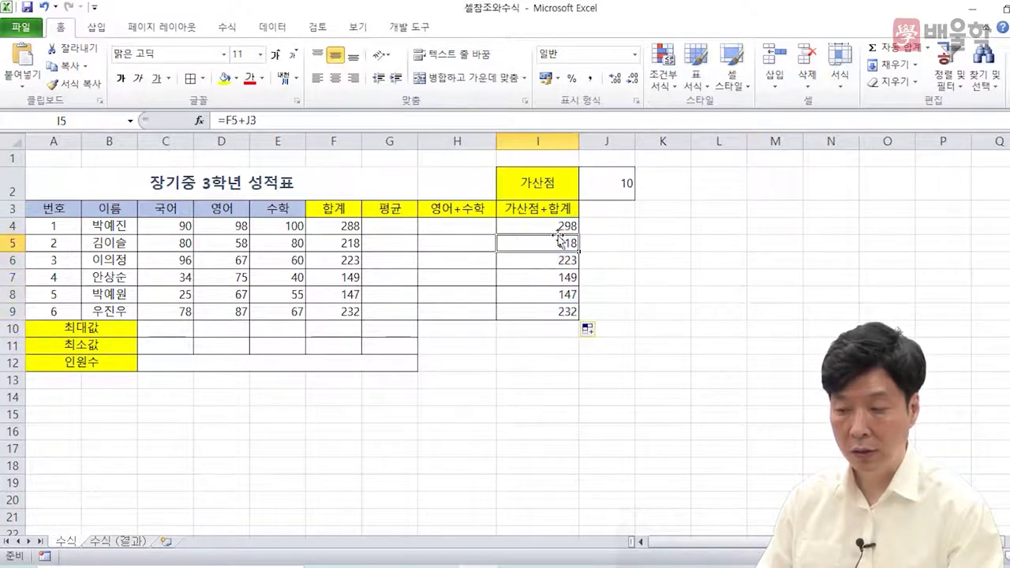
double_click(553, 242)
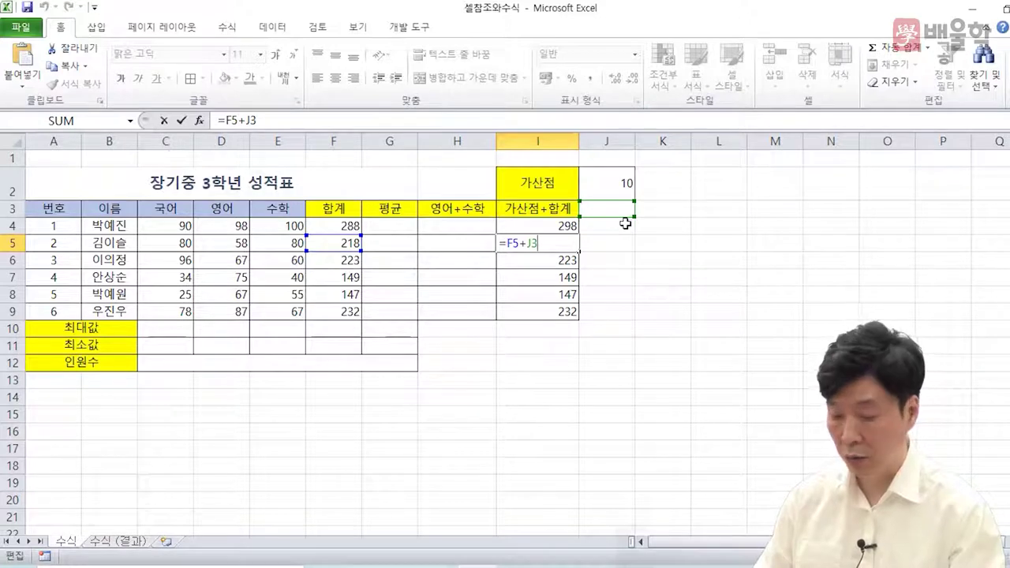
key(Return)
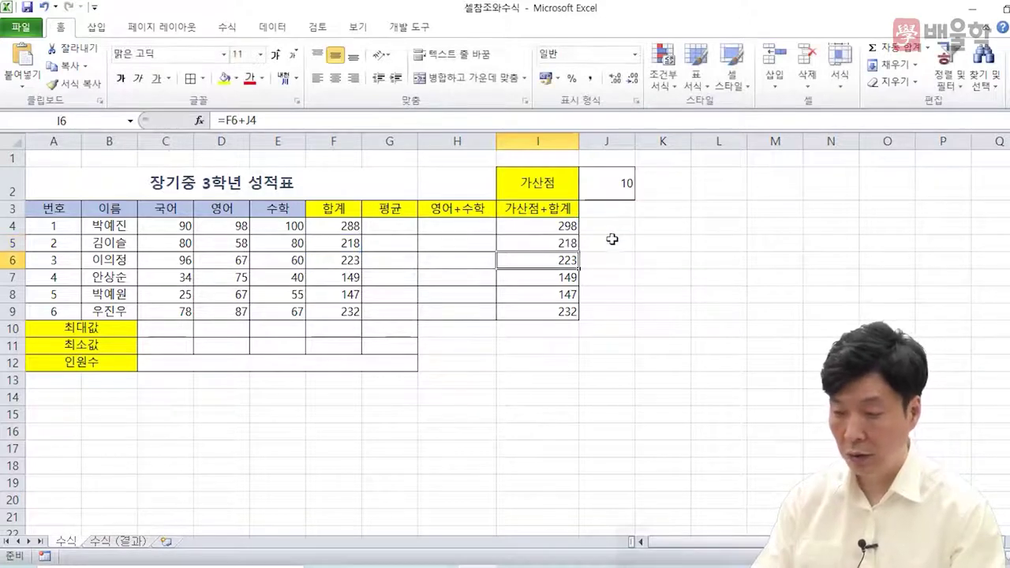
double_click(549, 264)
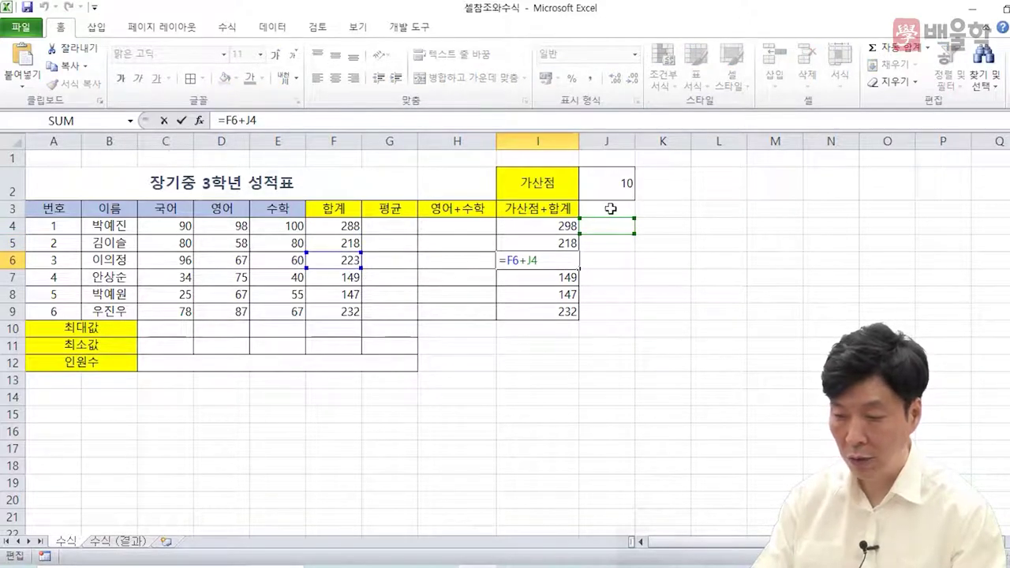
key(Return)
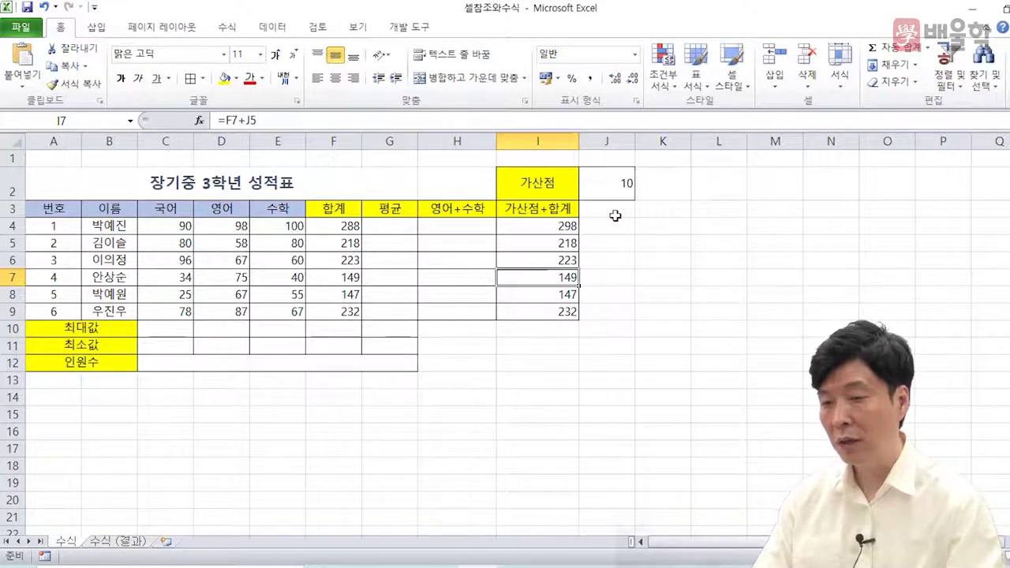
click(617, 188)
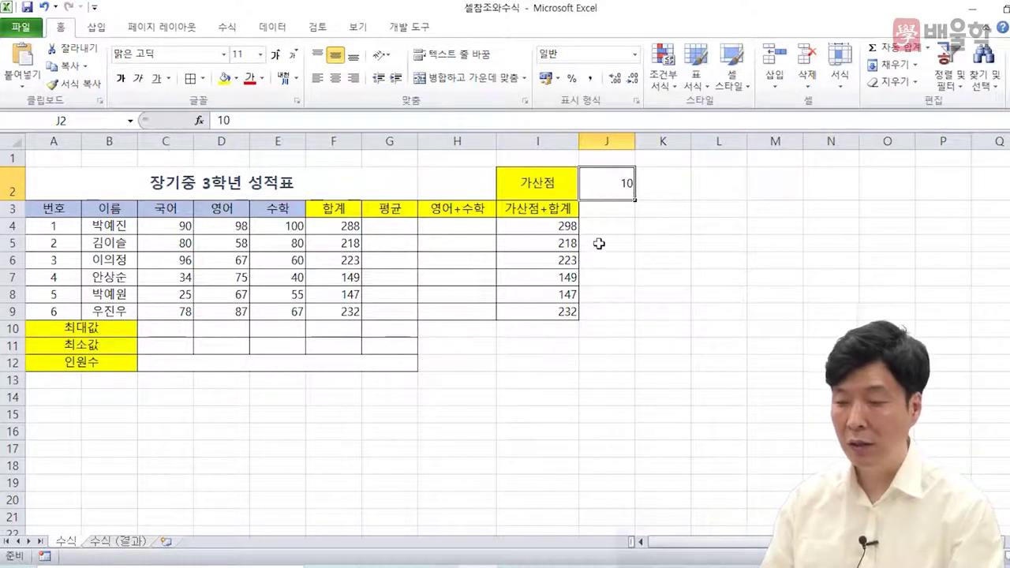
Step: Make the J2 reference in I4 absolute so the formula reads =F4+$J$2, and refill it down through I9
click(569, 224)
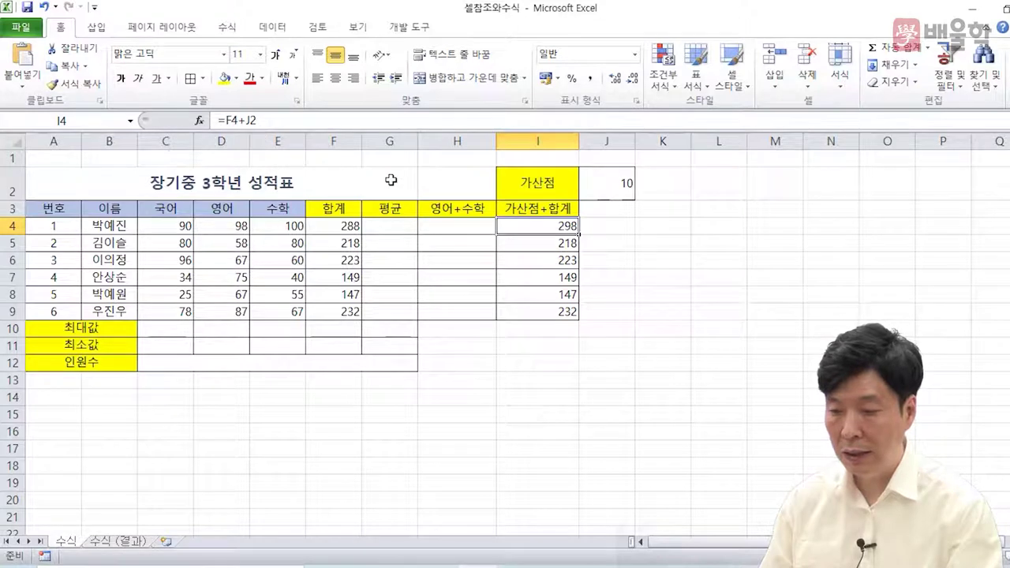
click(254, 121)
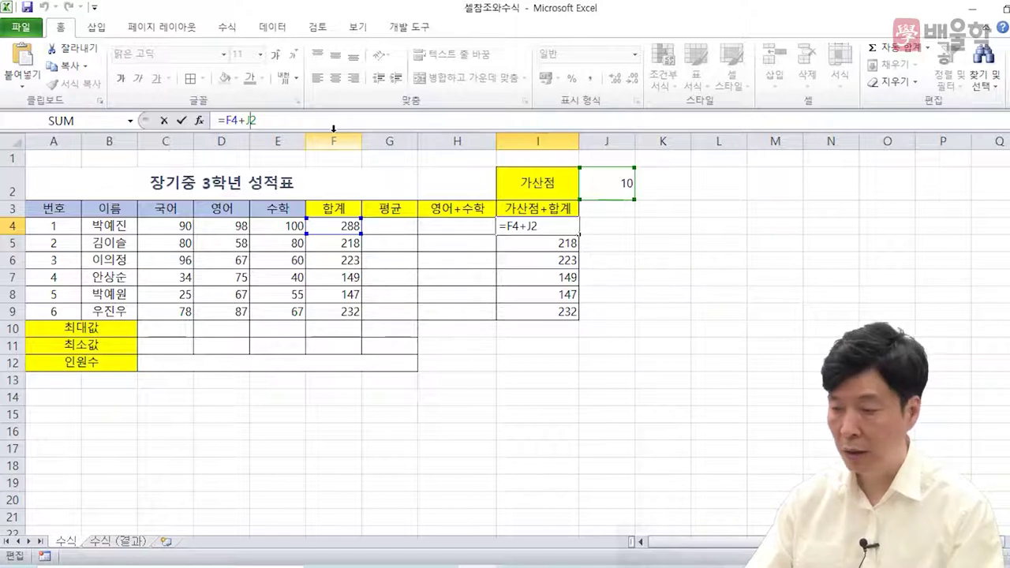
key(F4)
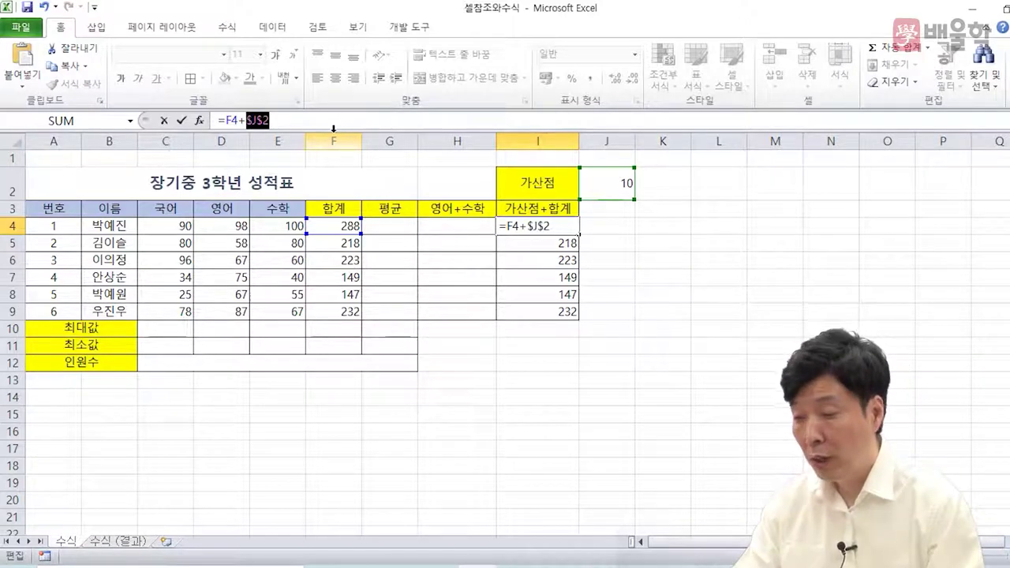
click(309, 124)
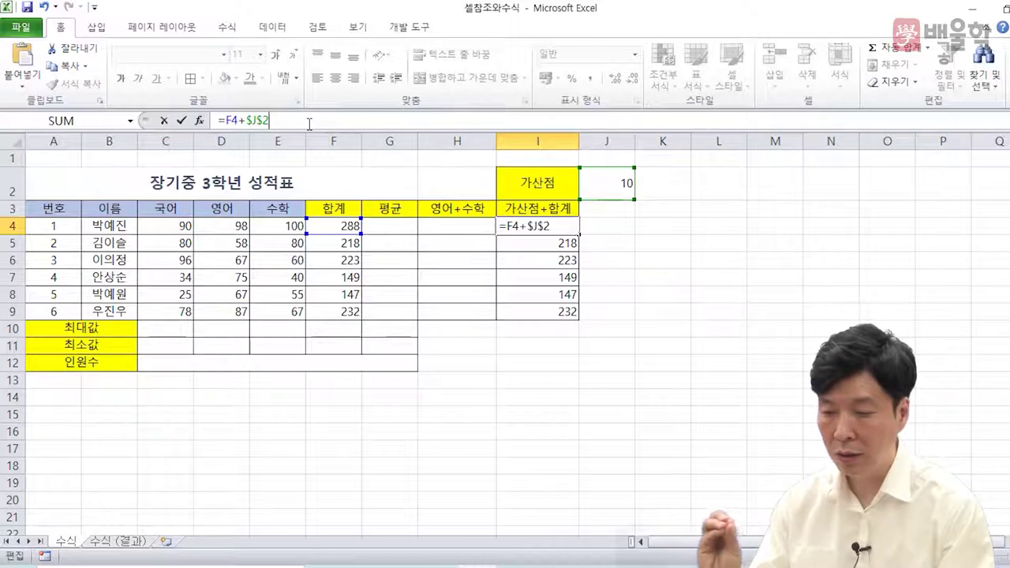
key(Return)
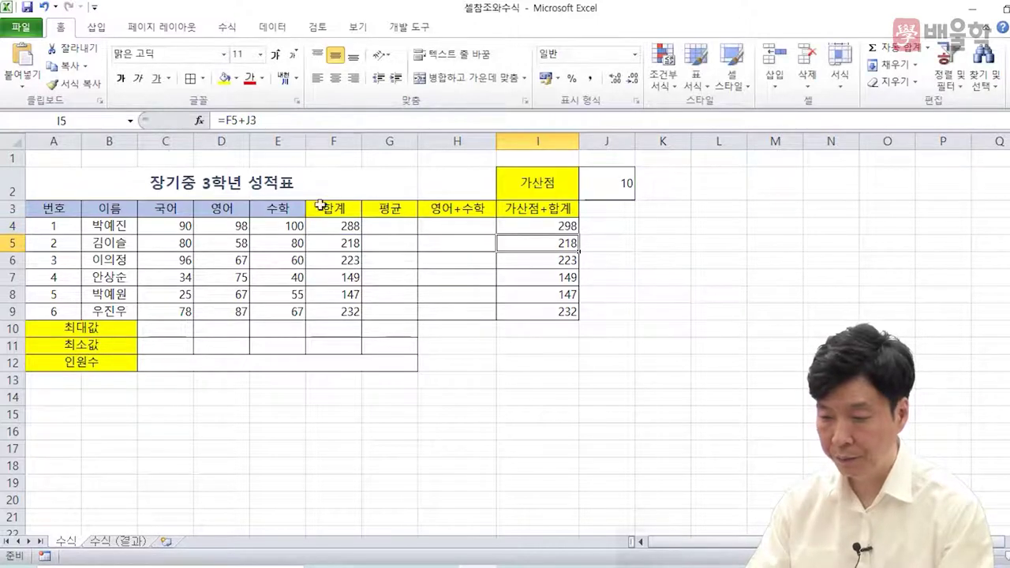
click(502, 223)
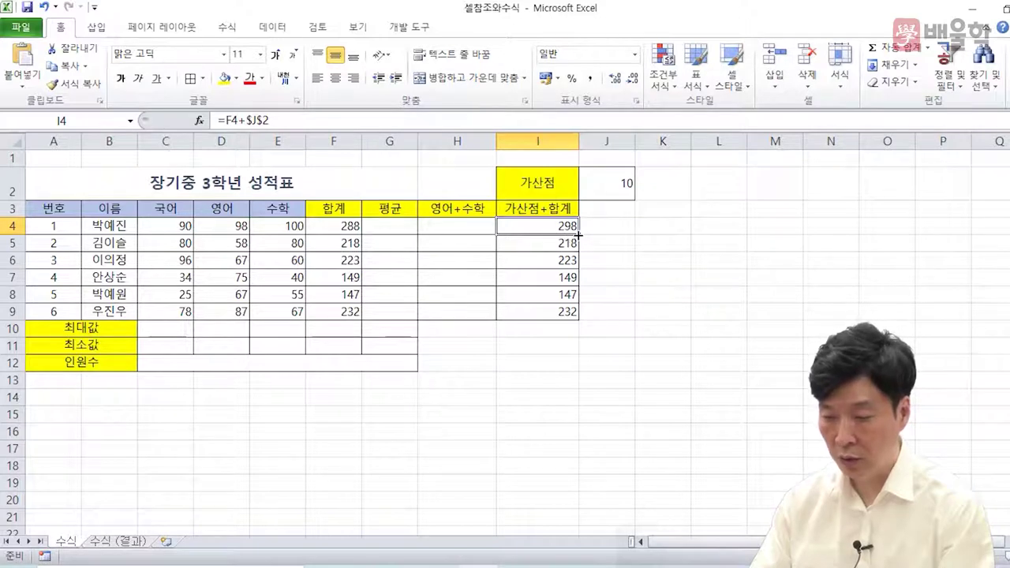
drag(579, 235, 573, 319)
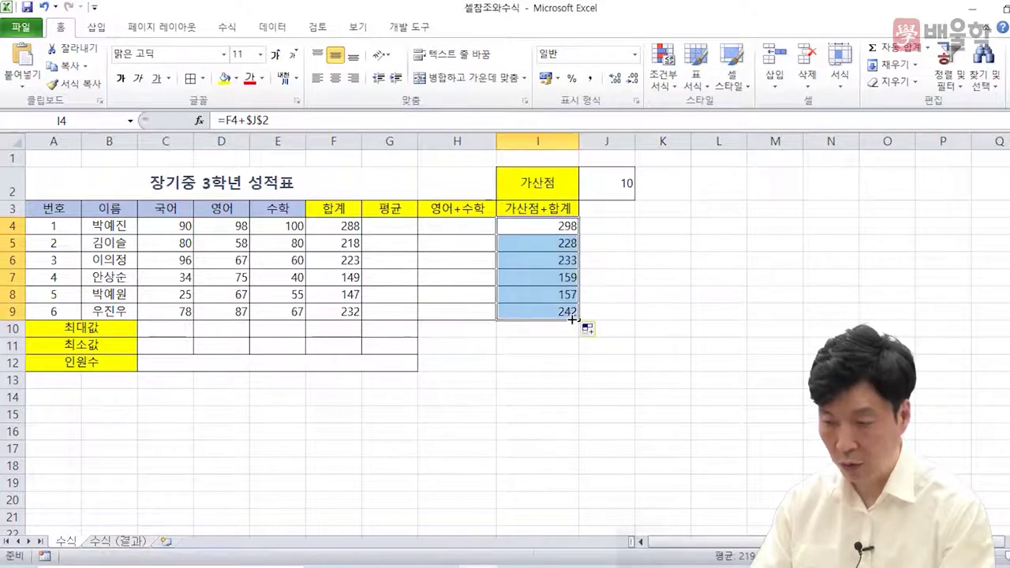
Step: Inspect the copied formulas in I5, I6 and I9 to compare the relative F references with the fixed $J$2 reference
click(568, 246)
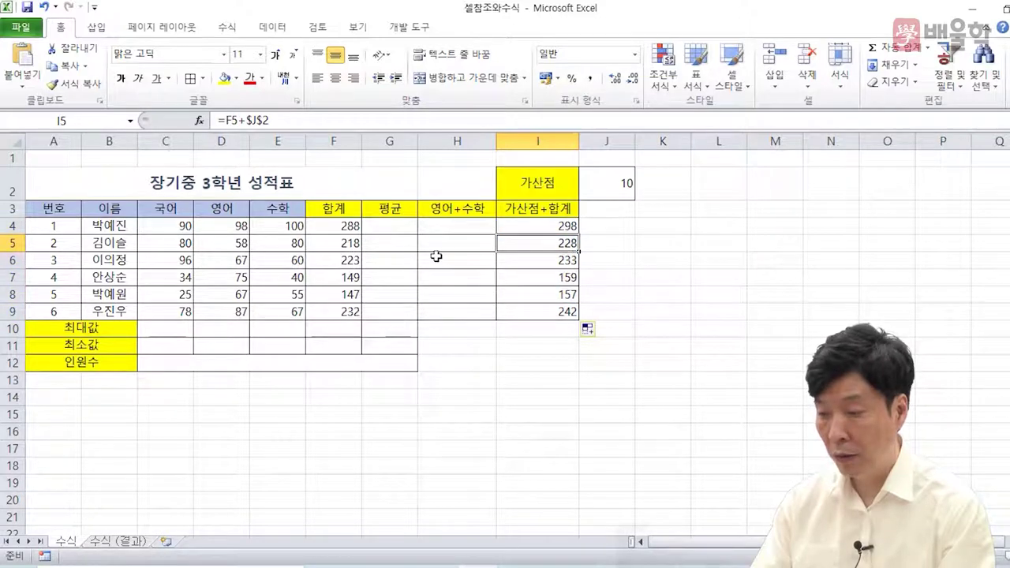
double_click(556, 249)
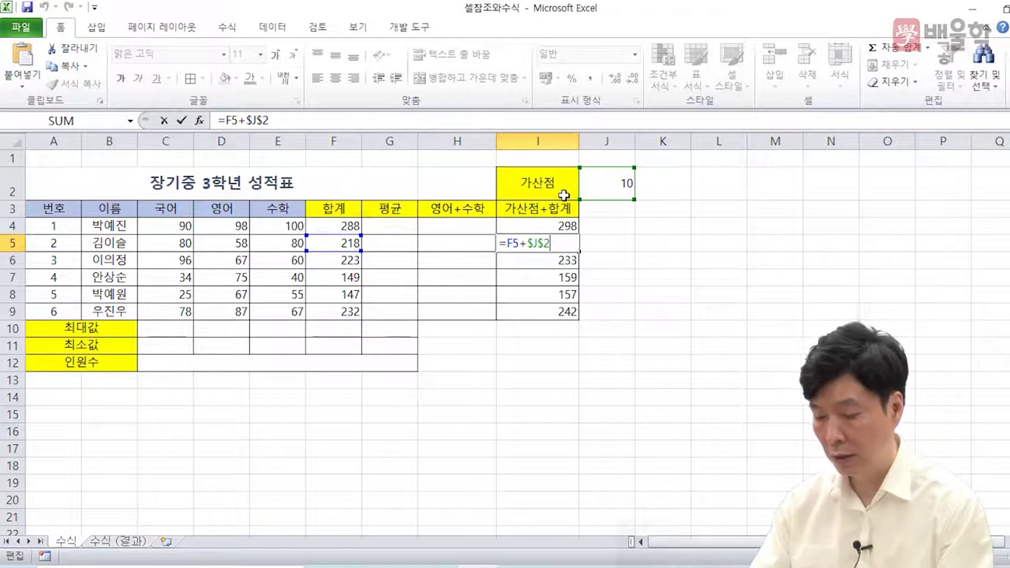
key(Return)
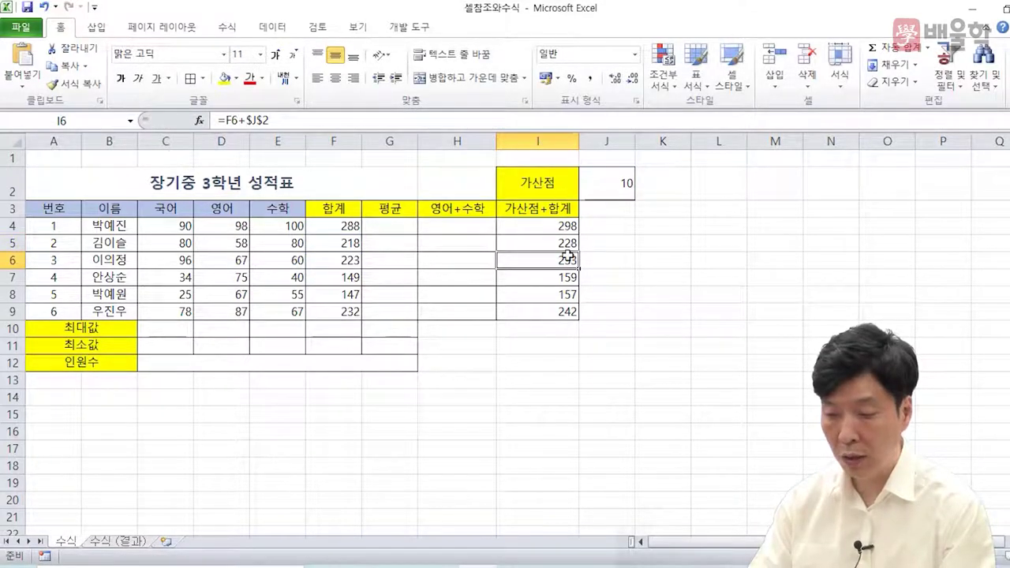
double_click(566, 257)
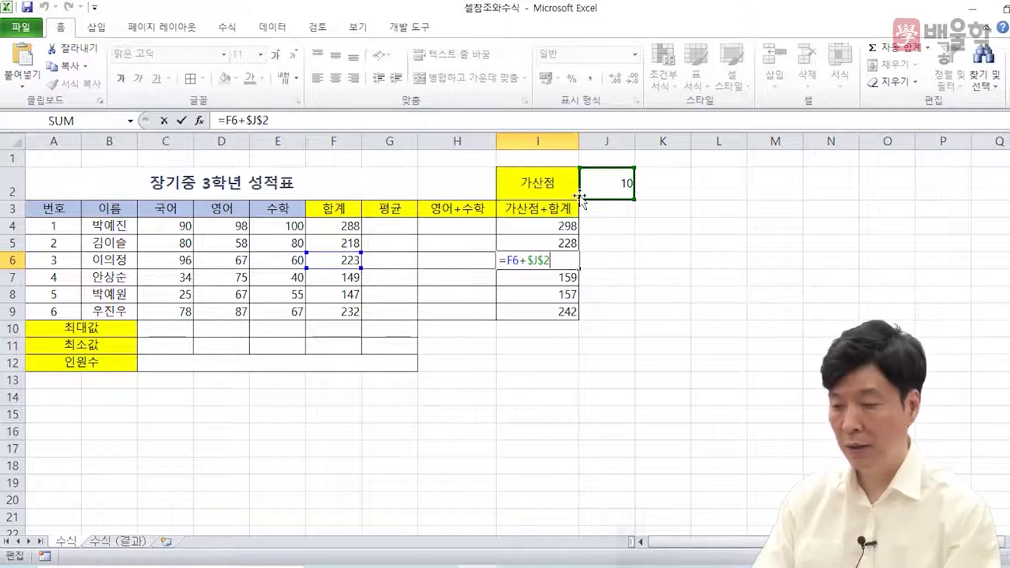
key(Return)
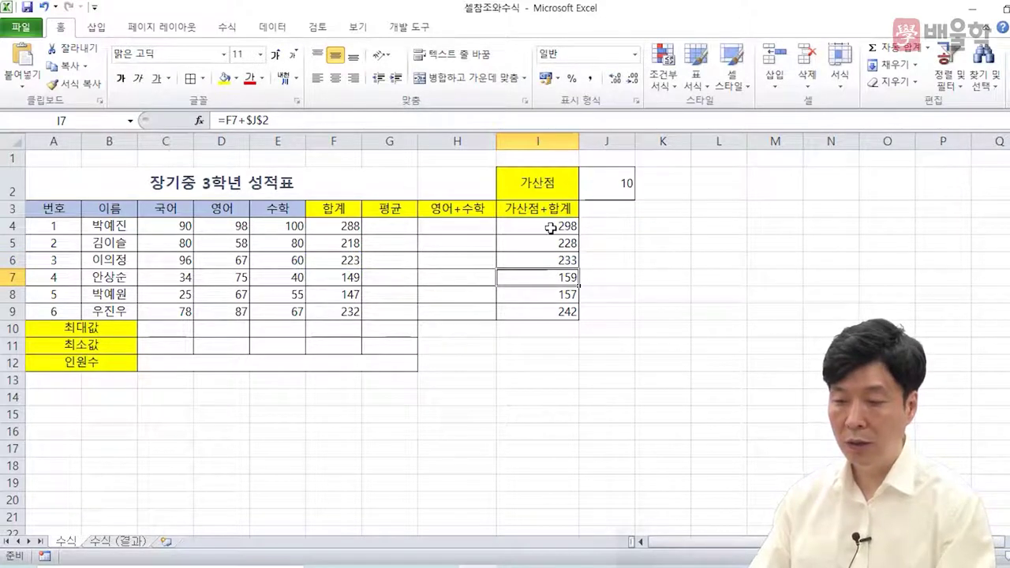
drag(563, 230, 544, 314)
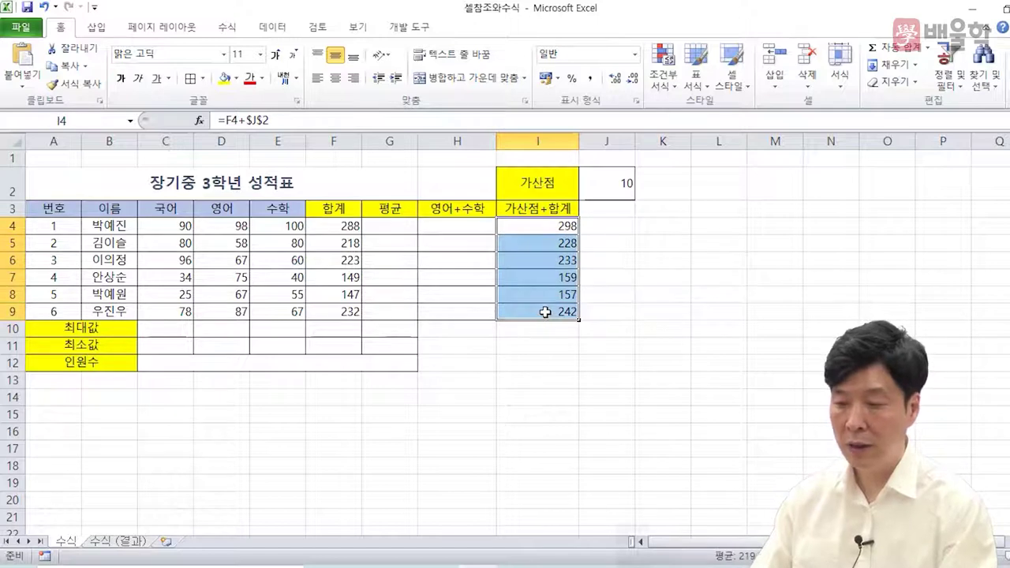
click(544, 312)
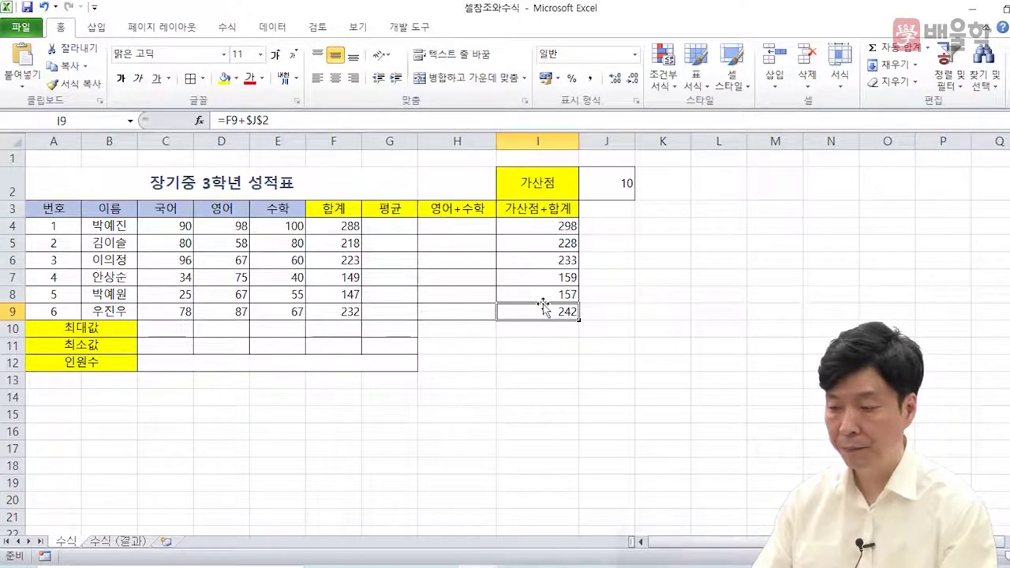
click(331, 226)
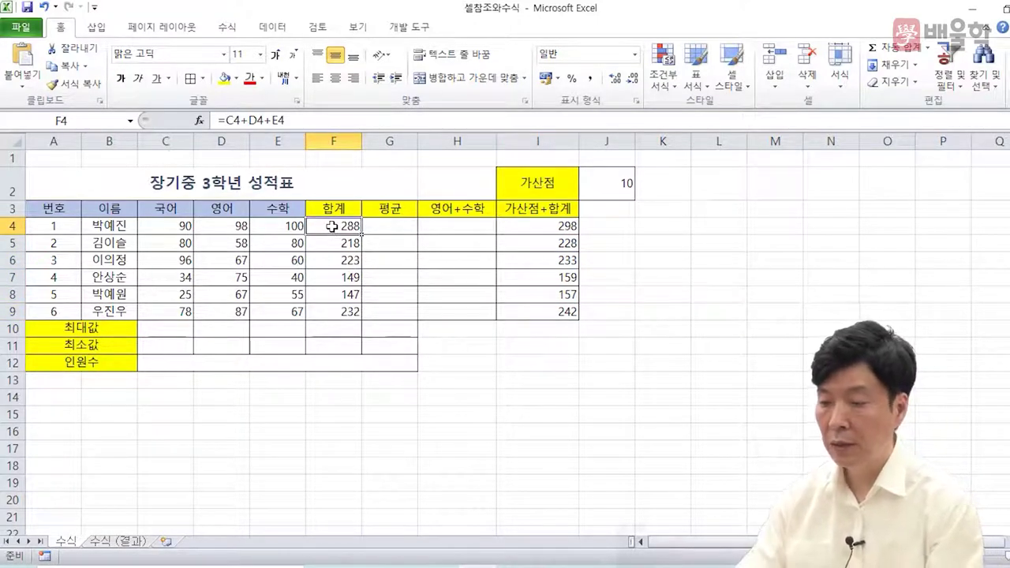
Step: Enter =D4+E4 in H4 to add the English and math scores, and fill the formula down through H9
click(432, 228)
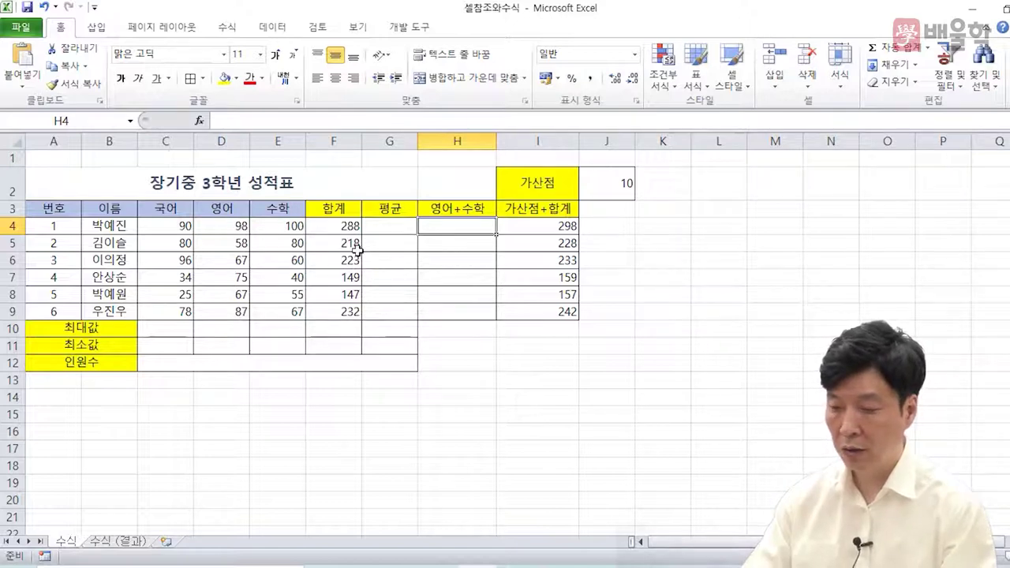
text(=)
click(231, 226)
text(+)
click(277, 230)
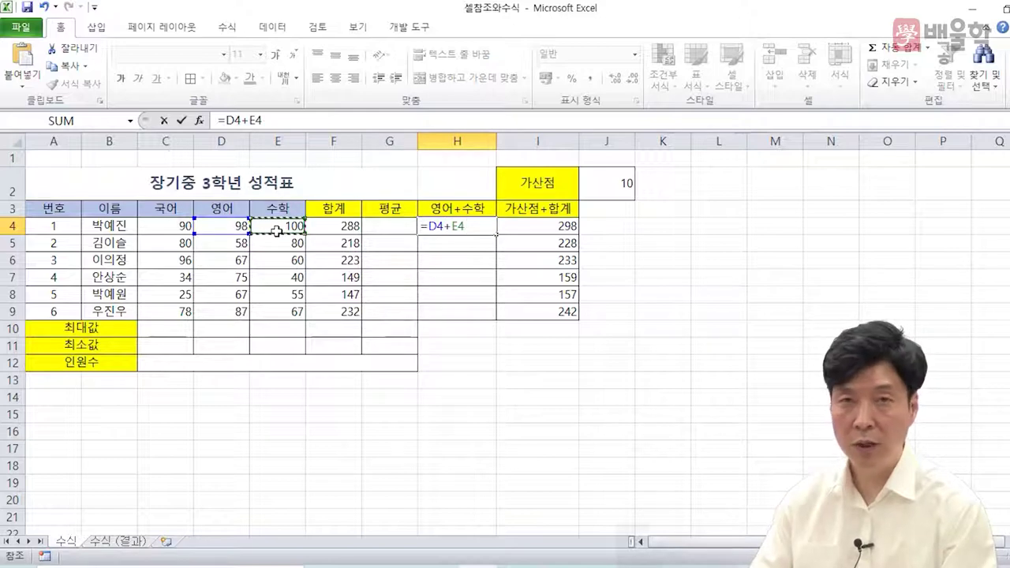
key(Return)
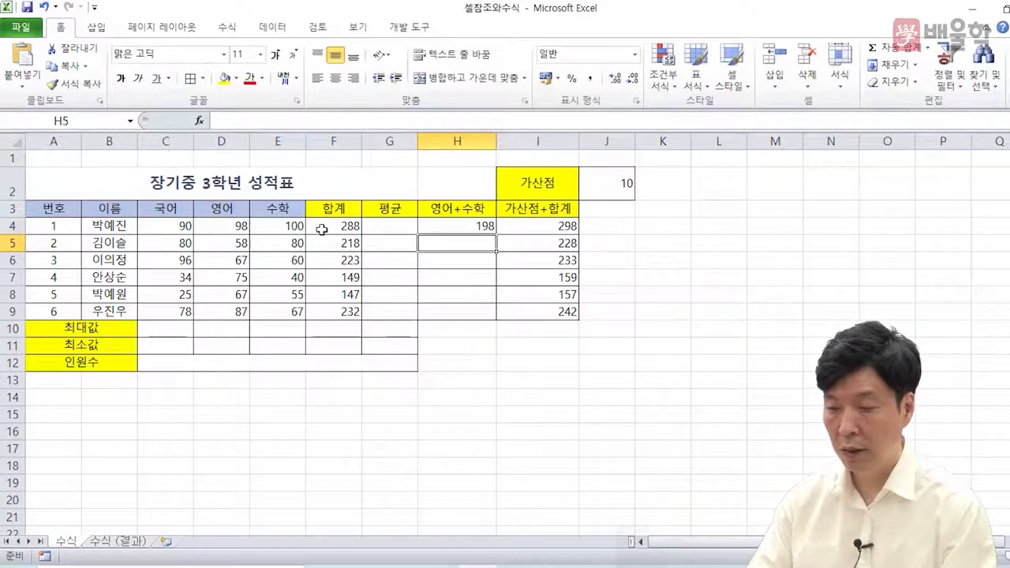
click(455, 221)
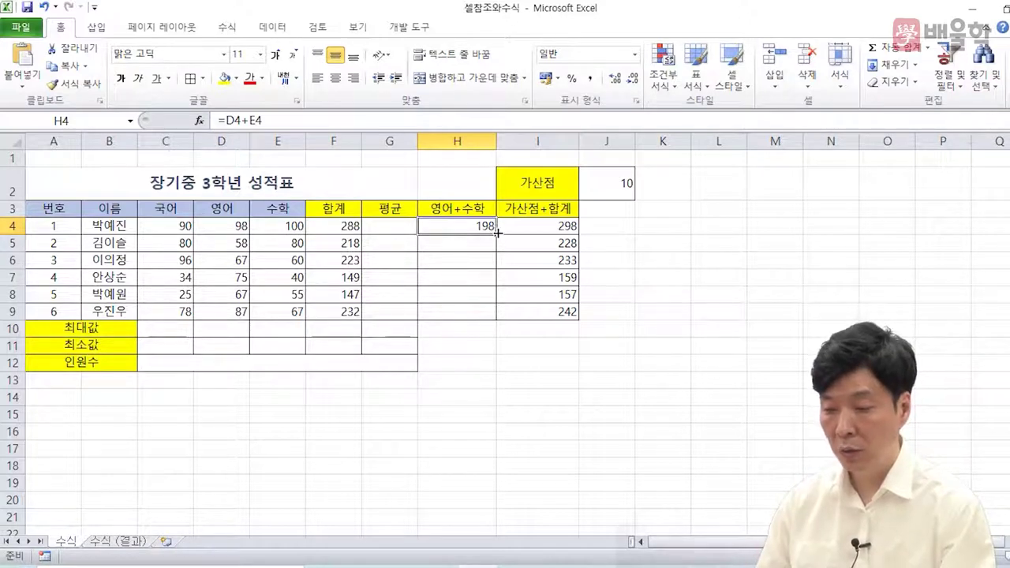
drag(498, 233, 487, 313)
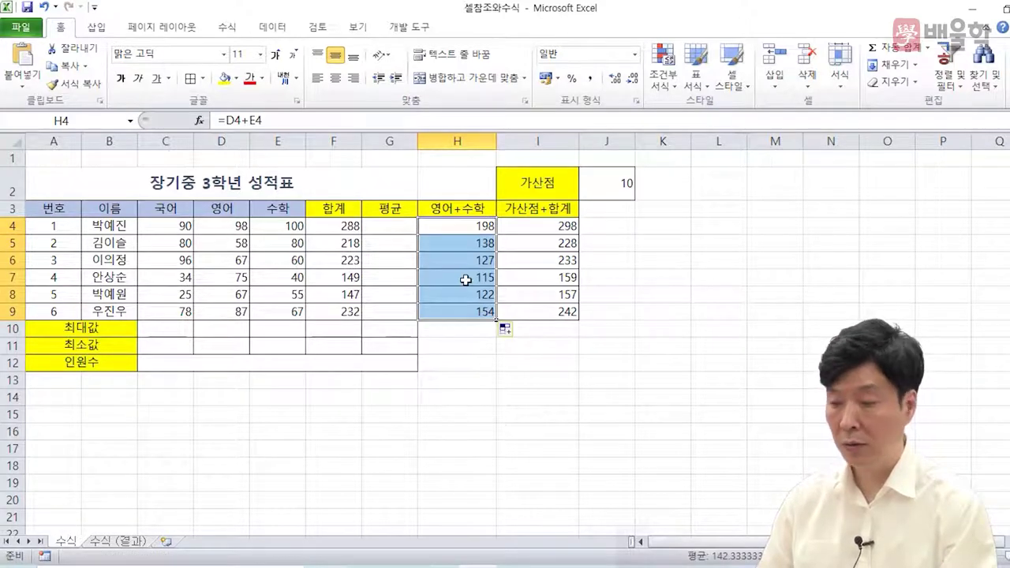
Step: Delete the addition formulas from the total column, F4:F9
click(317, 239)
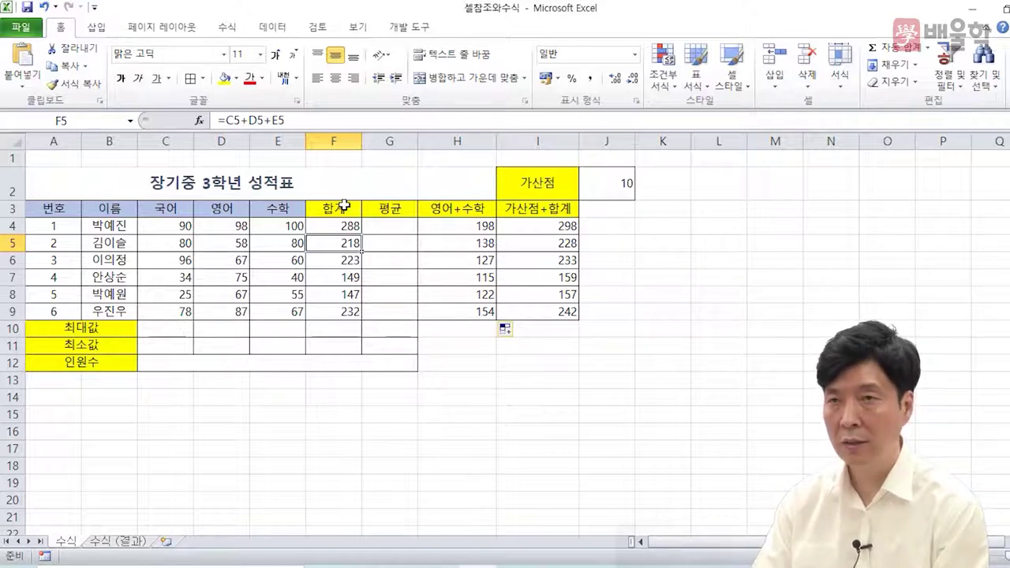
drag(344, 224, 357, 312)
key(Delete)
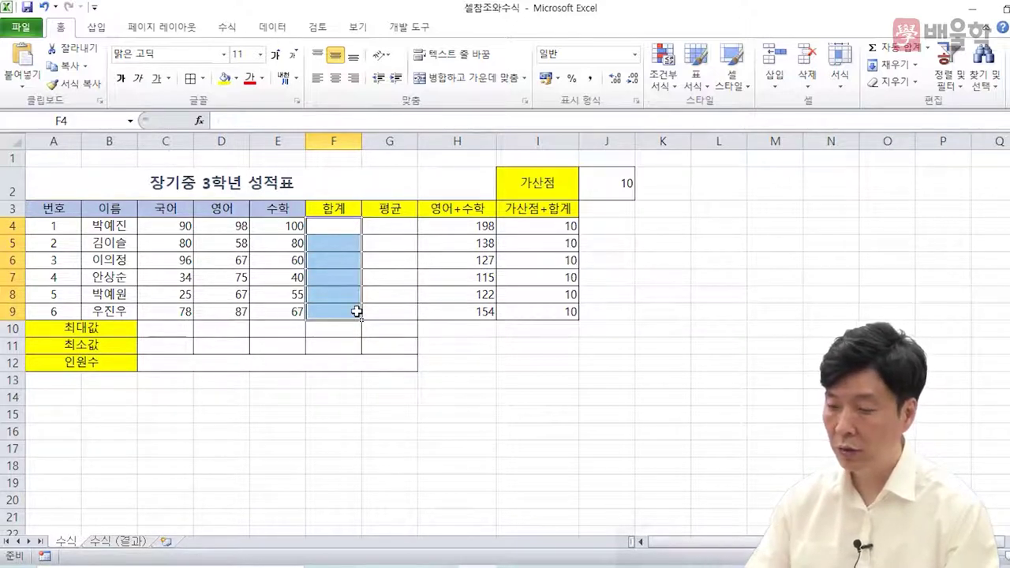
Step: Insert the AutoSum formula =SUM(C4:E4) in F4 and fill it down through F9
click(337, 228)
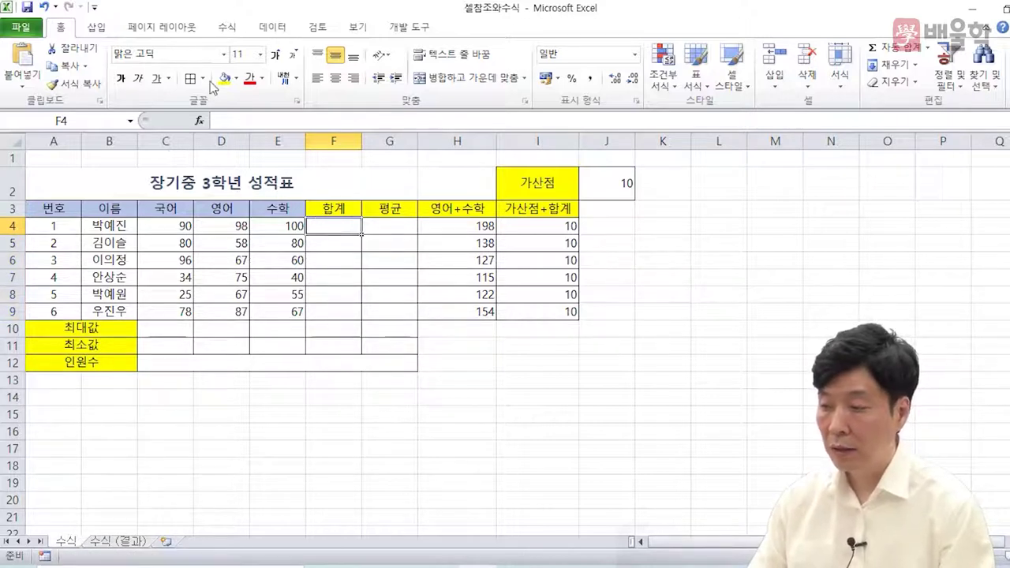
click(226, 29)
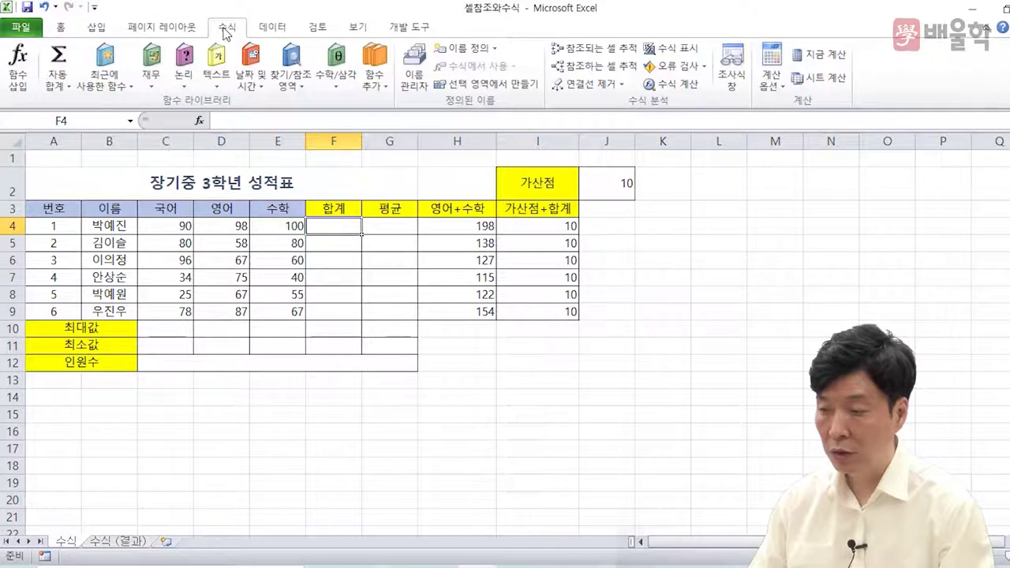
click(62, 89)
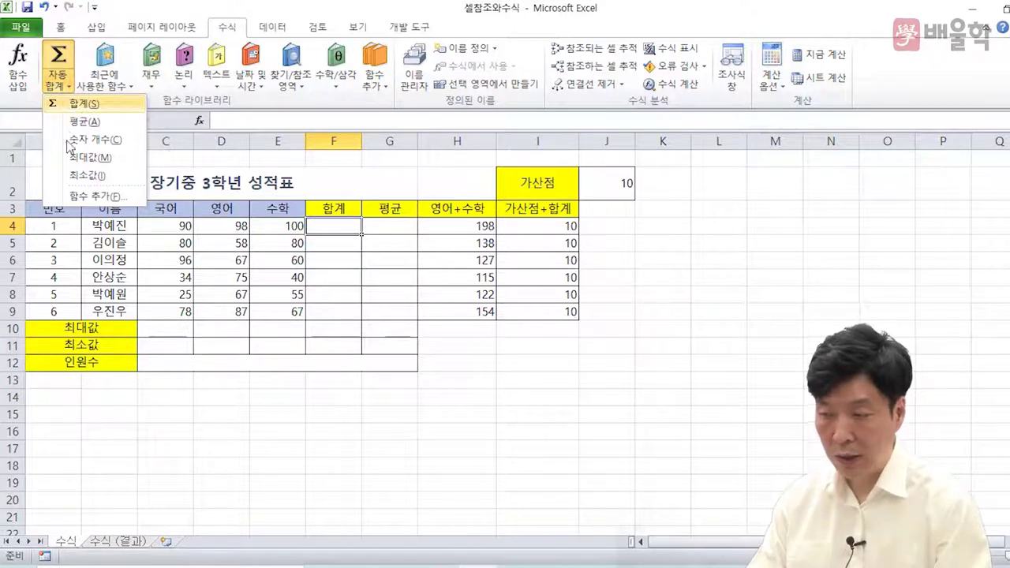
click(84, 103)
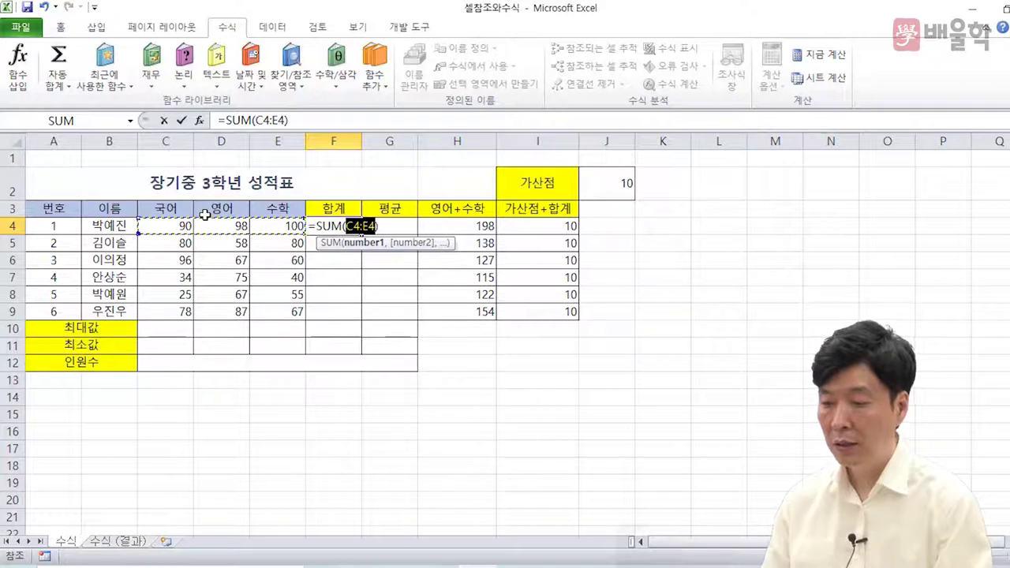
key(Return)
key(Up)
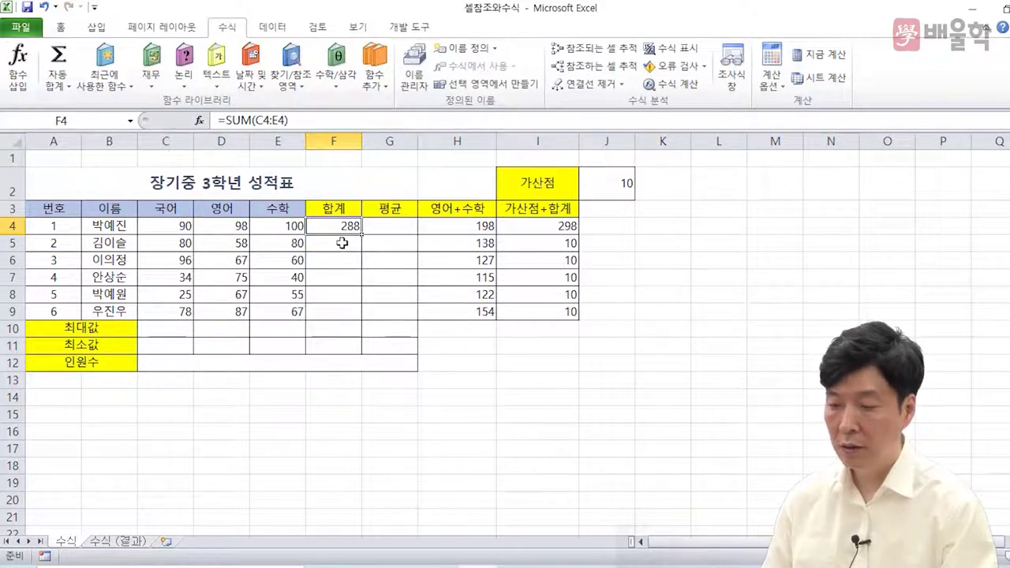
drag(361, 235, 365, 319)
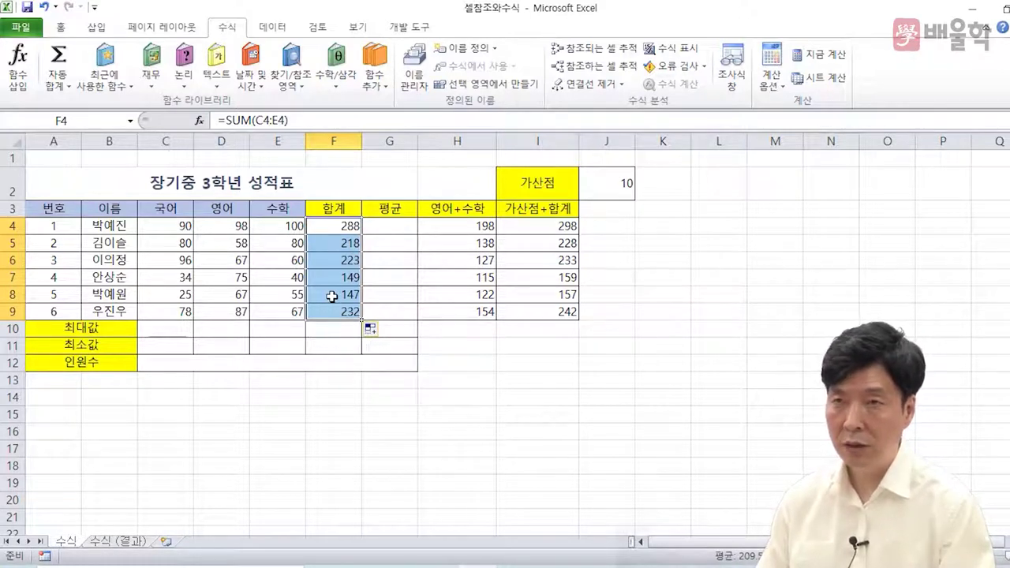
Step: Insert an AVERAGE function in G4 with its range corrected to C4:E4, and fill it down through G9
click(387, 224)
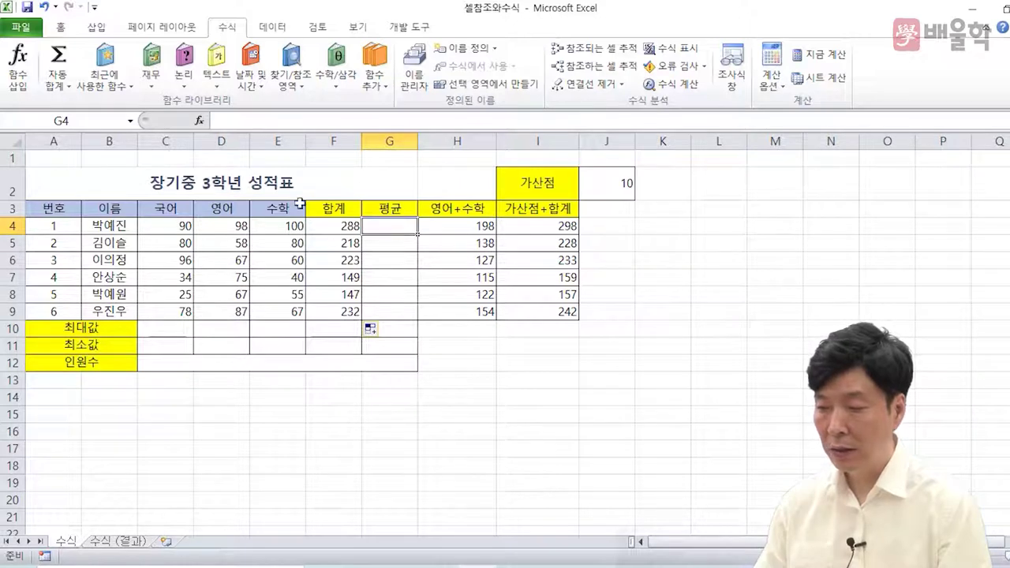
click(64, 85)
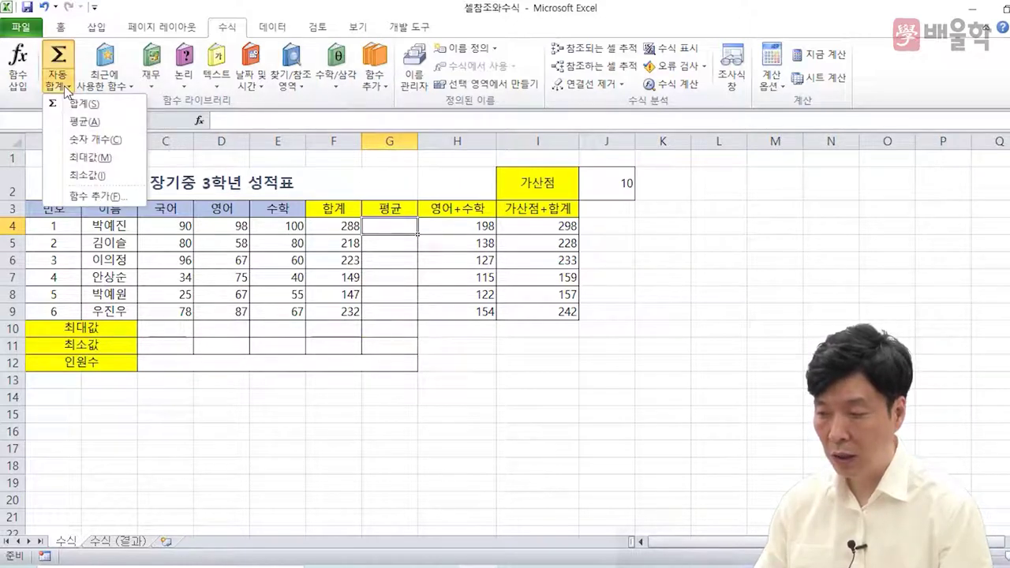
click(81, 122)
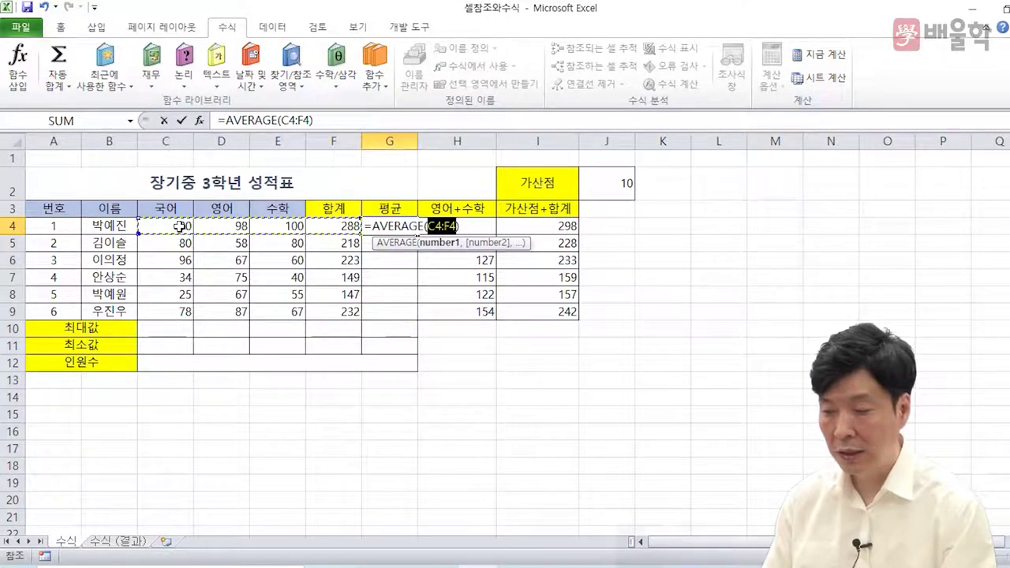
drag(163, 226, 276, 224)
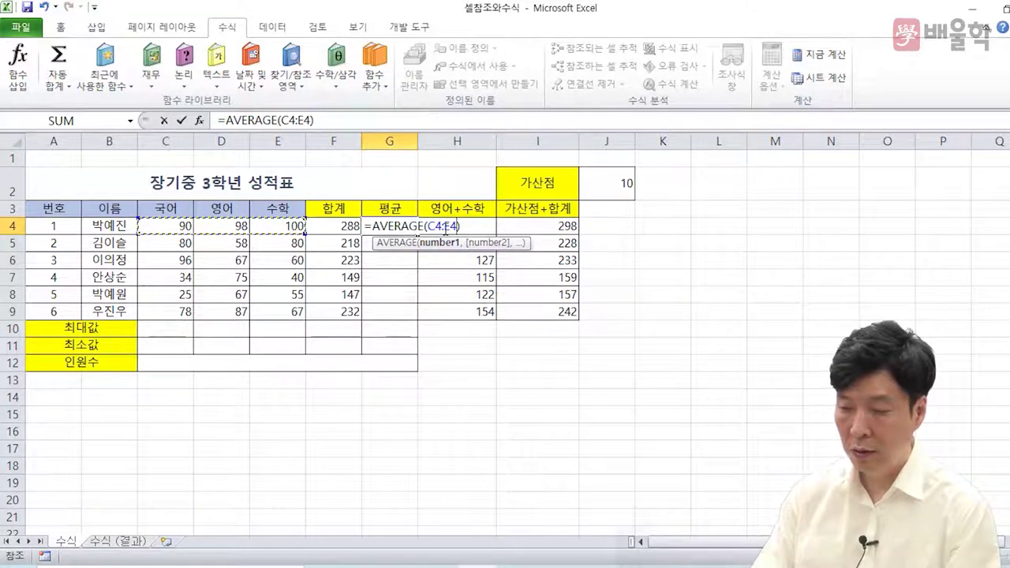
key(Return)
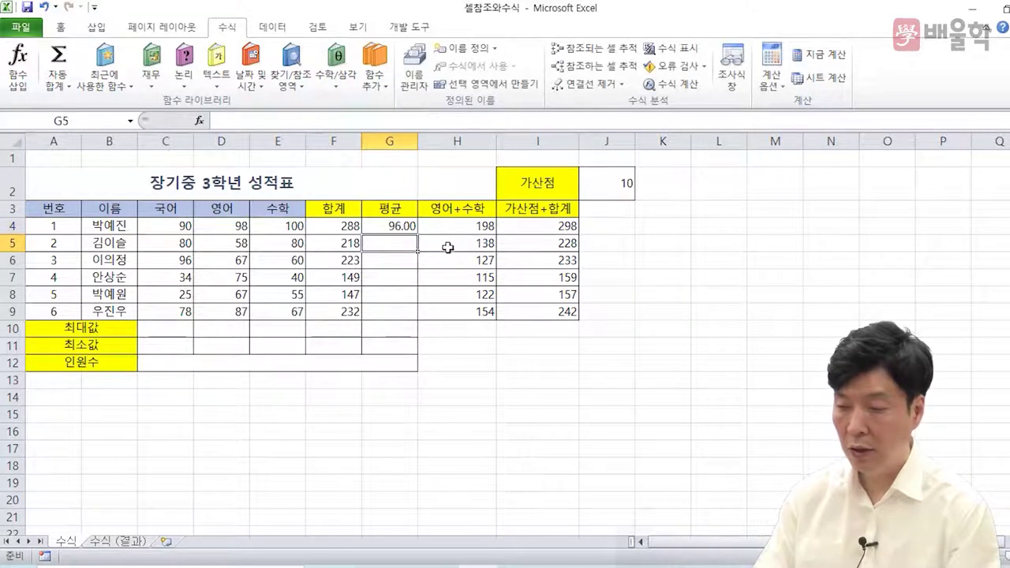
click(401, 229)
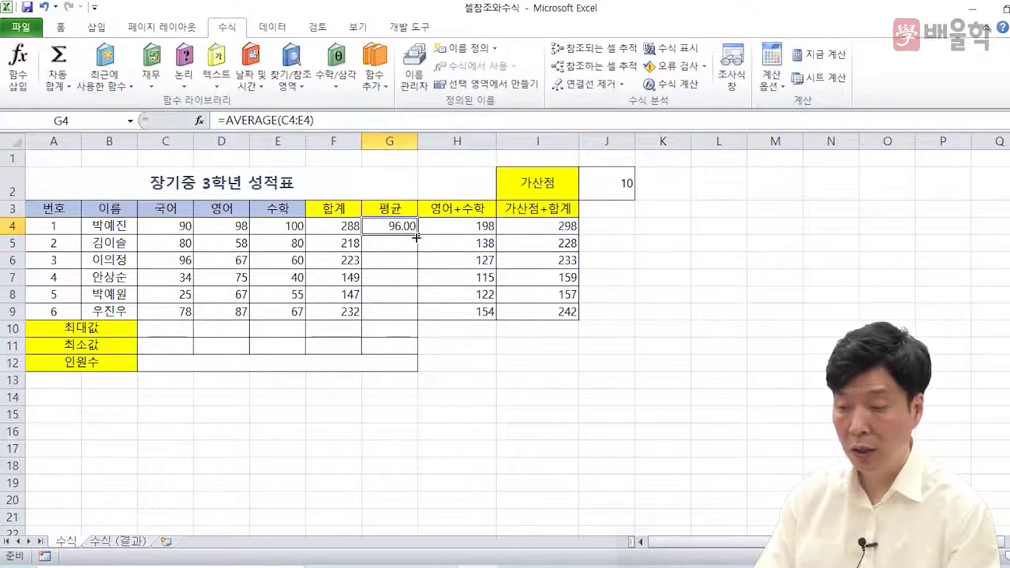
drag(417, 235, 415, 318)
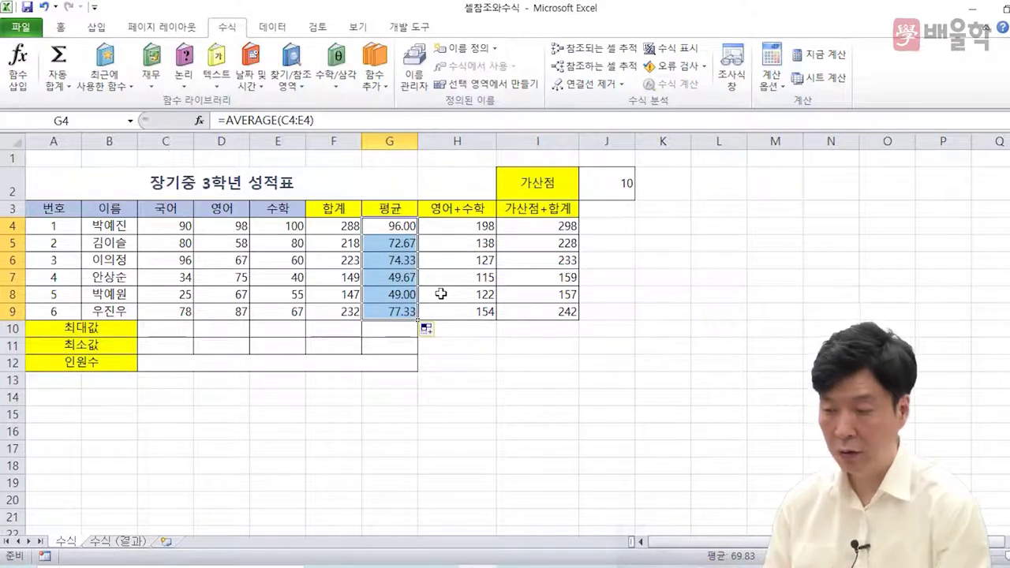
Step: Clear the English-plus-math formulas from H4:H9
click(467, 229)
drag(466, 228, 467, 306)
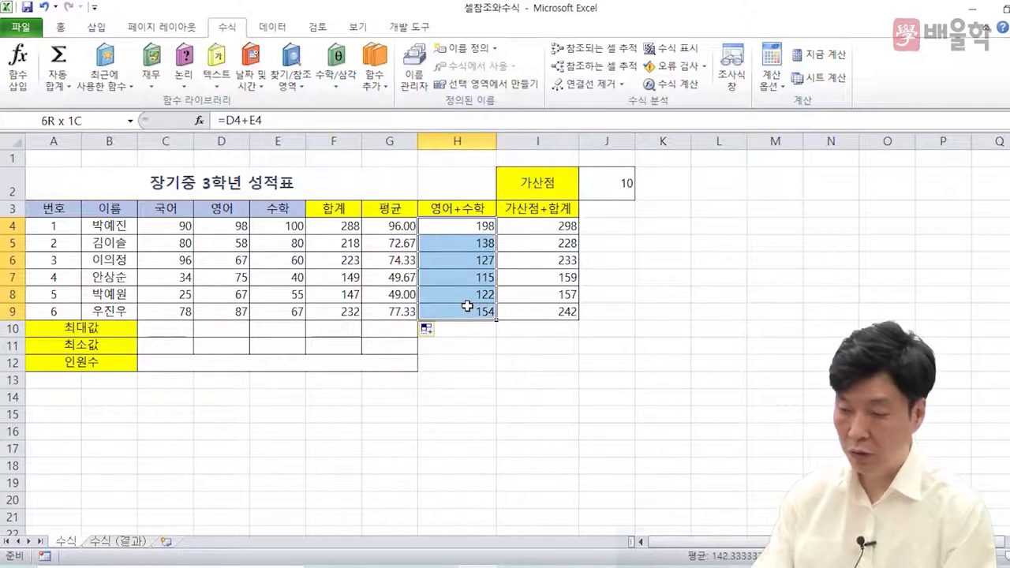
key(Delete)
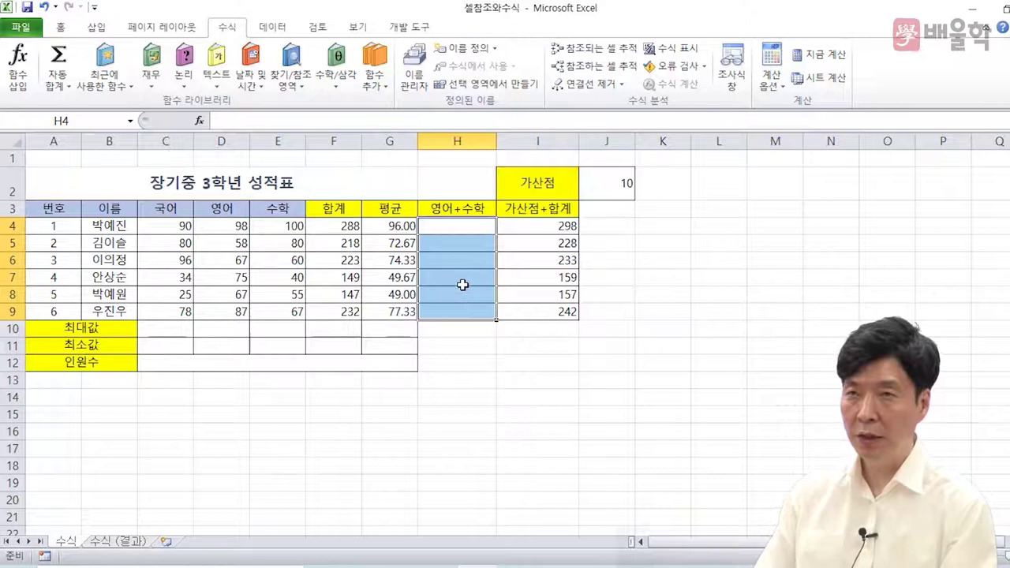
Step: Insert the AutoSum formula =SUM(D4,E4) in H4 and fill it down through H9
click(459, 228)
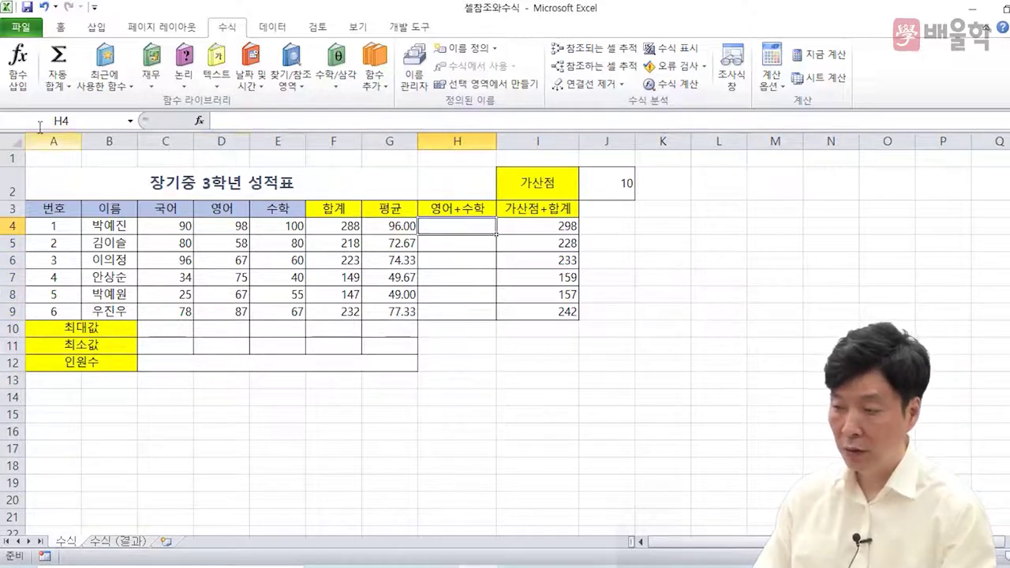
click(62, 87)
click(73, 104)
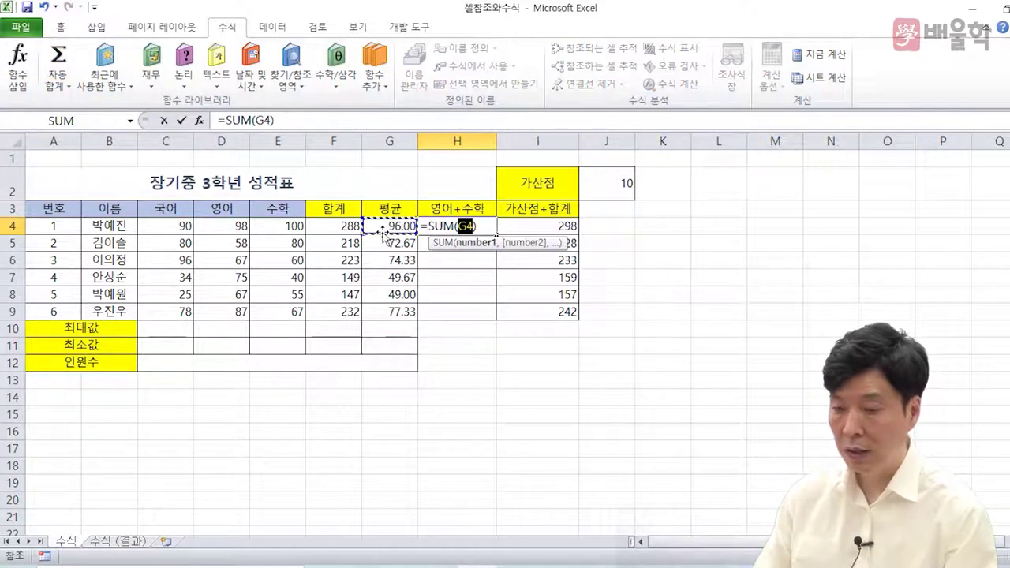
key(BackSpace)
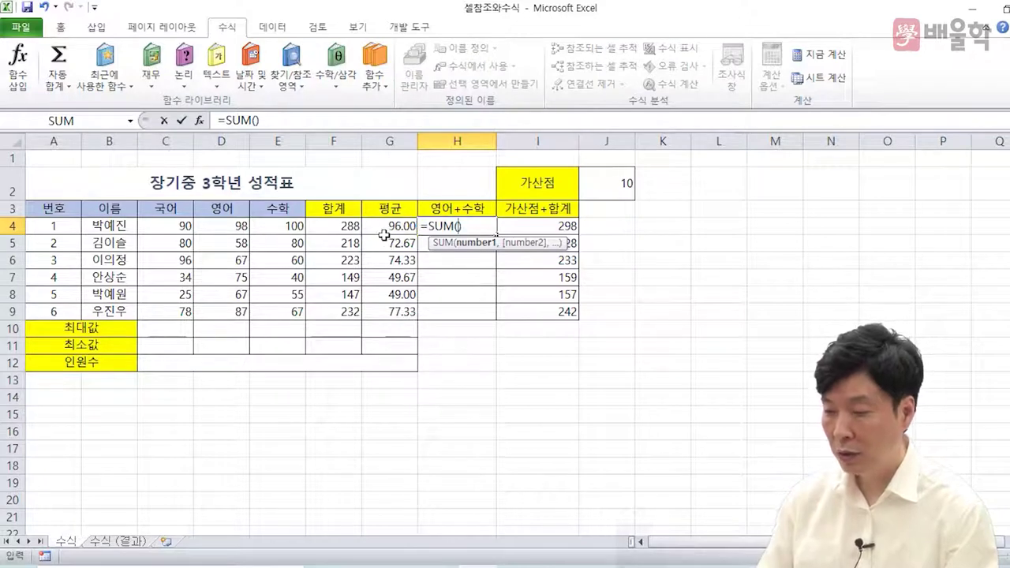
click(211, 225)
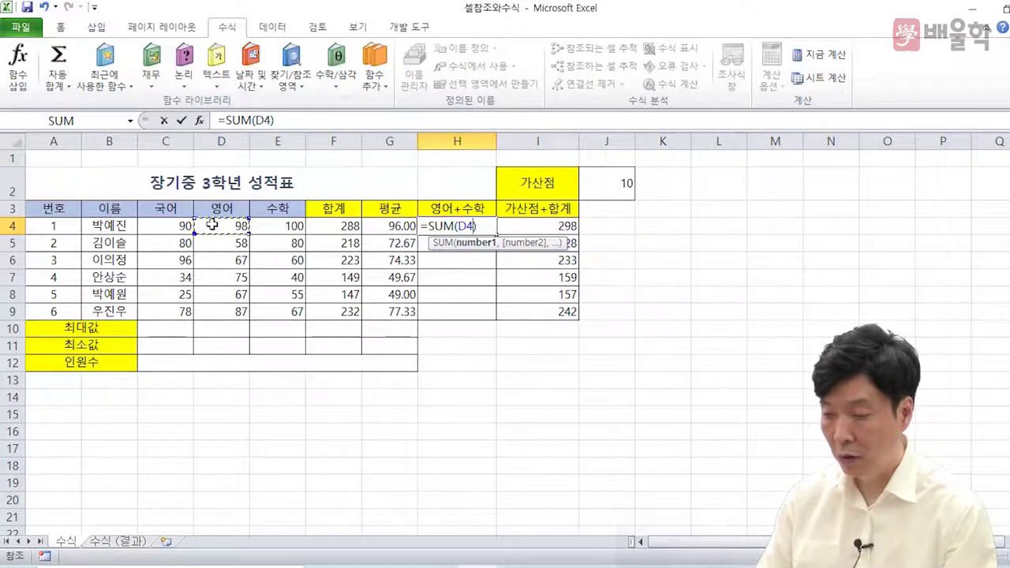
text(,)
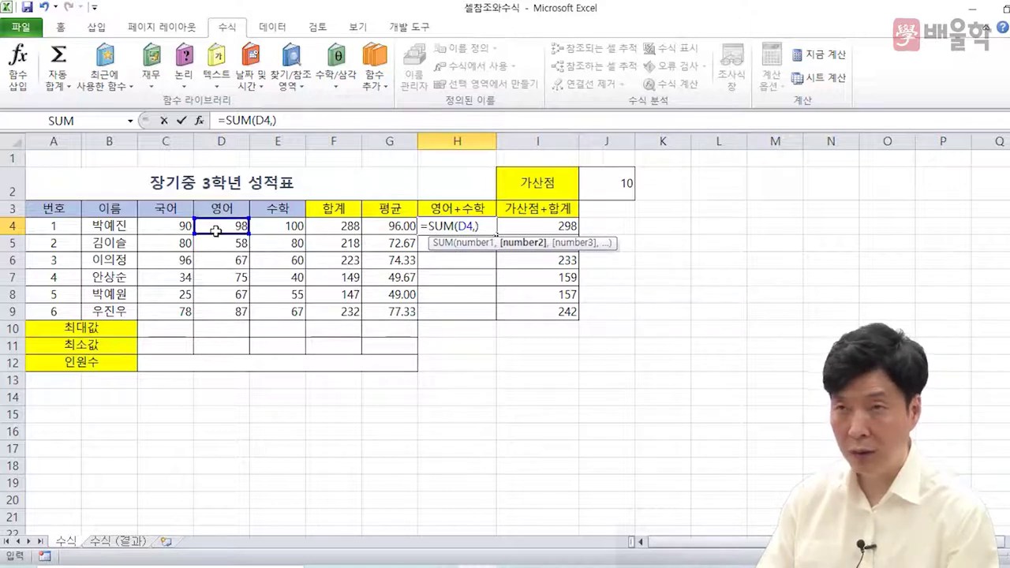
click(286, 227)
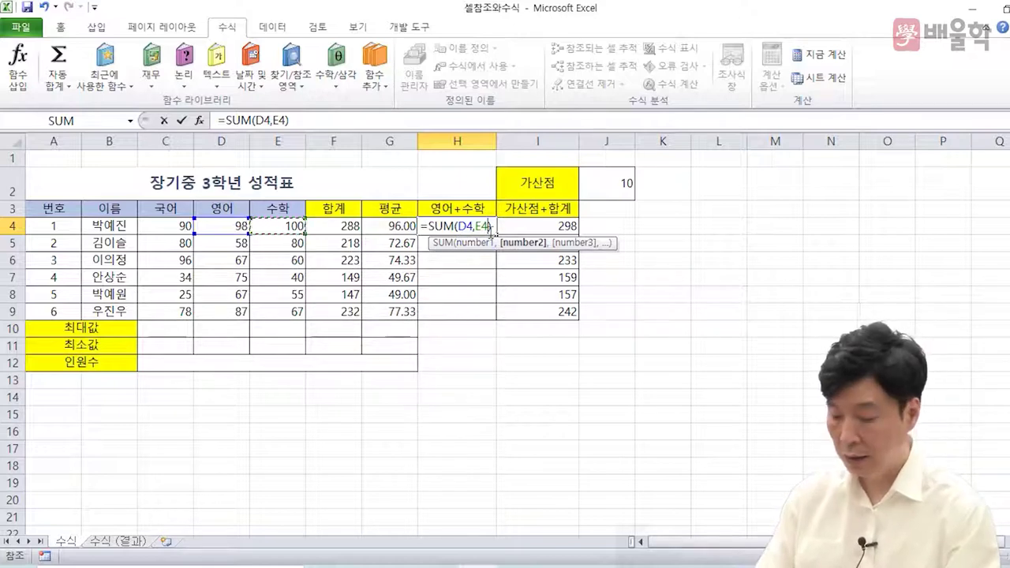
key(Return)
click(481, 224)
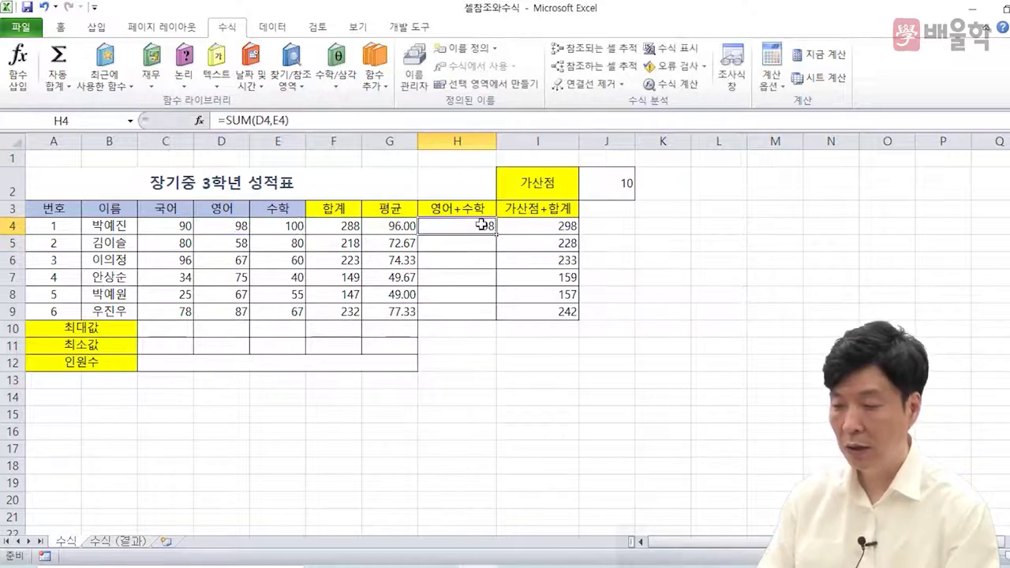
drag(495, 233, 491, 322)
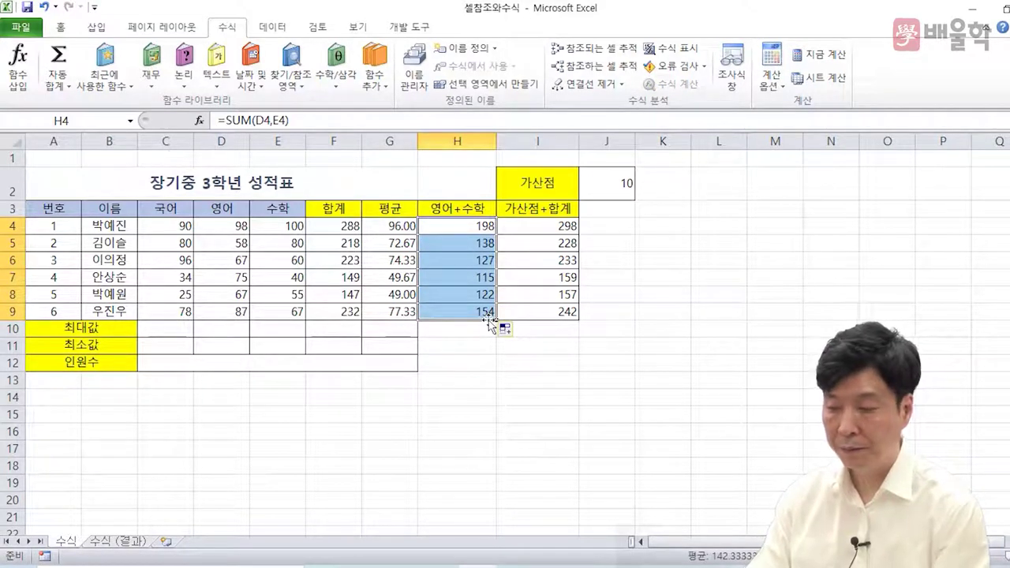
Step: Insert the maximum function =MAX(C4:C9) in C10 and fill it across the maximum row through G10
click(175, 325)
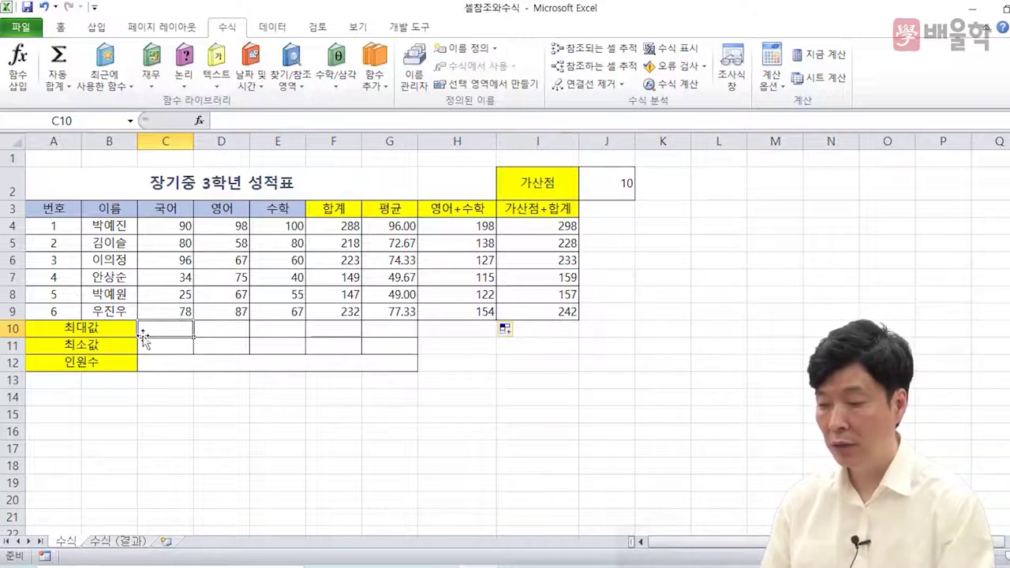
click(64, 89)
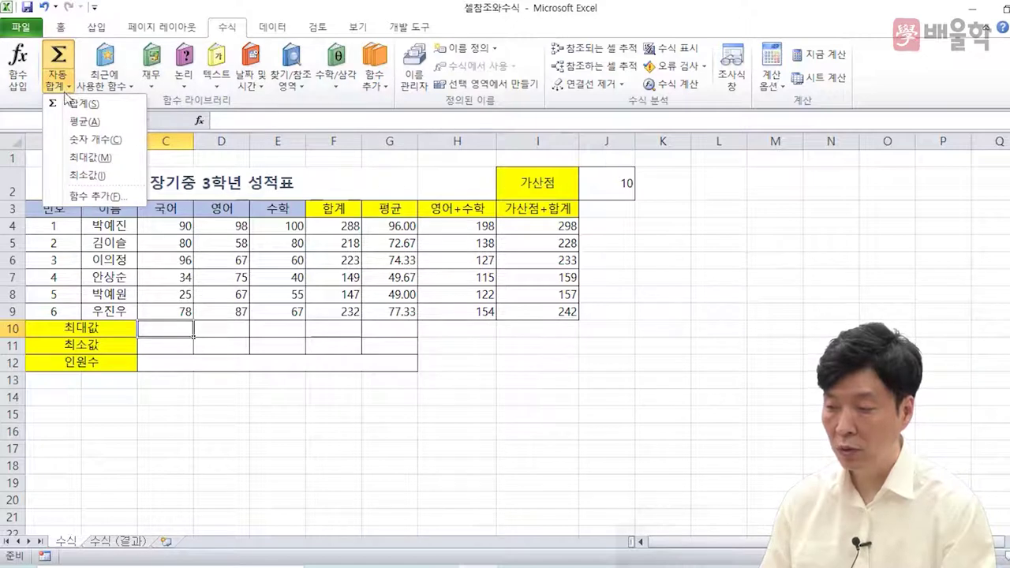
click(77, 158)
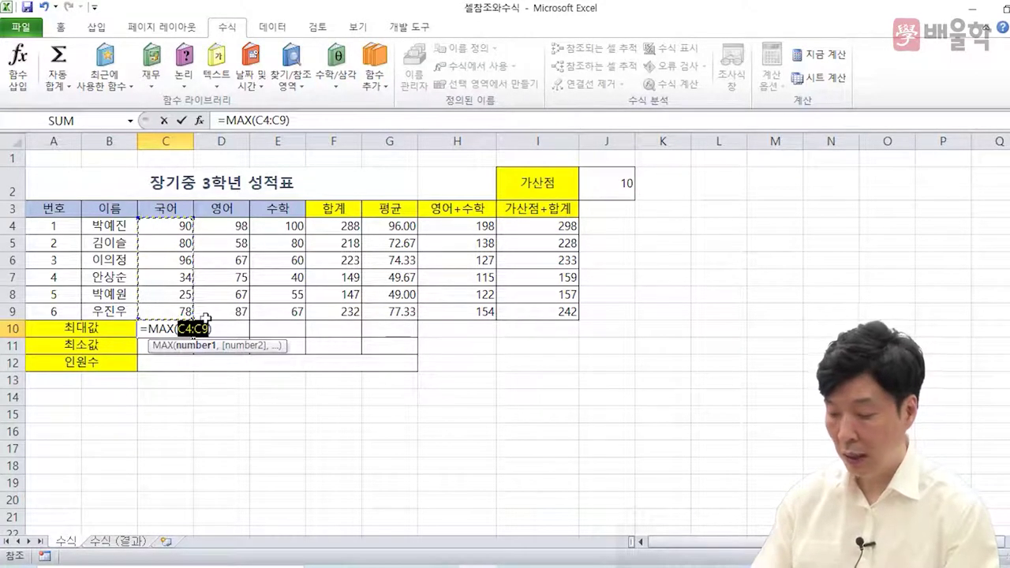
key(Return)
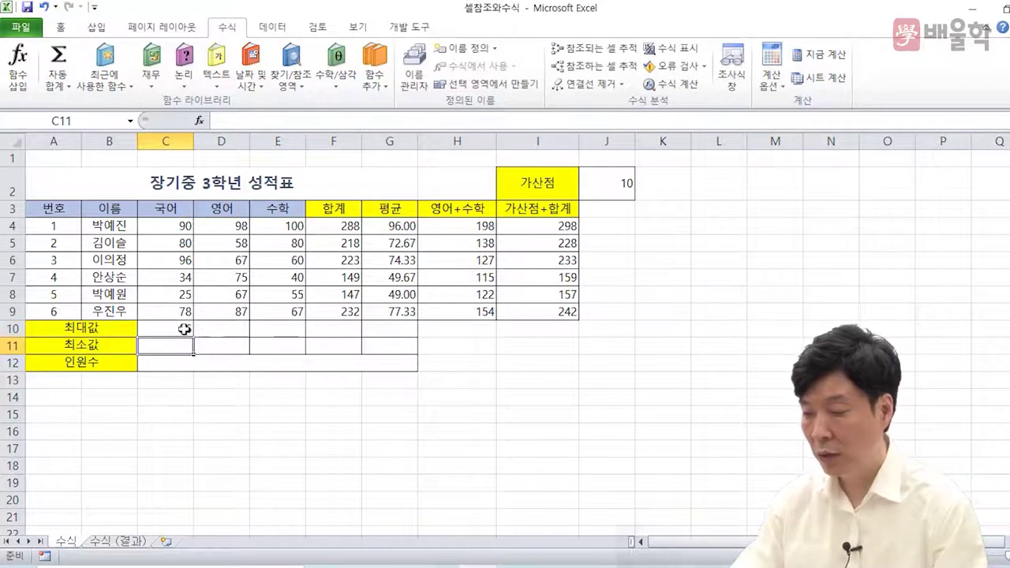
click(183, 328)
drag(175, 227, 173, 310)
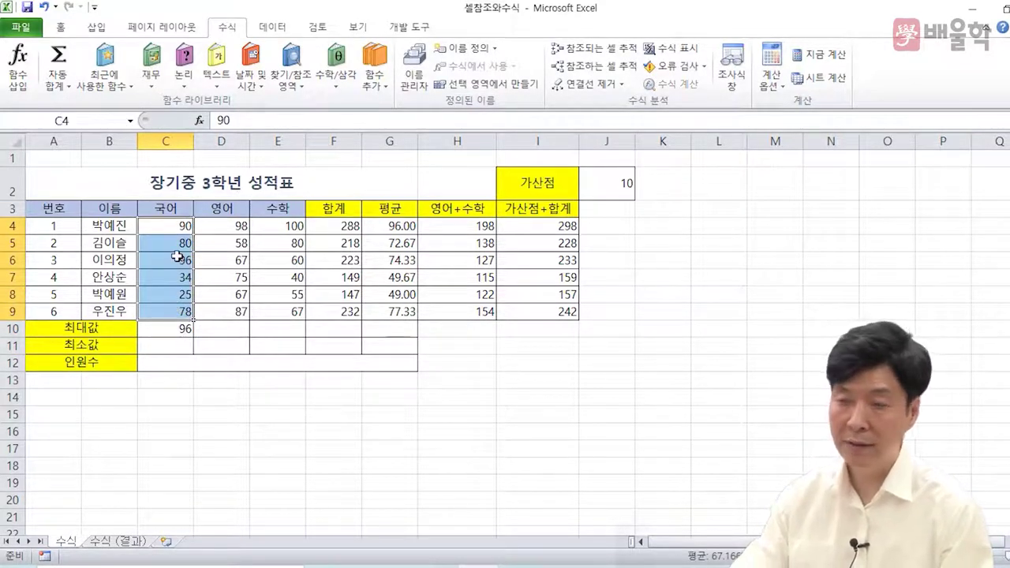
click(180, 332)
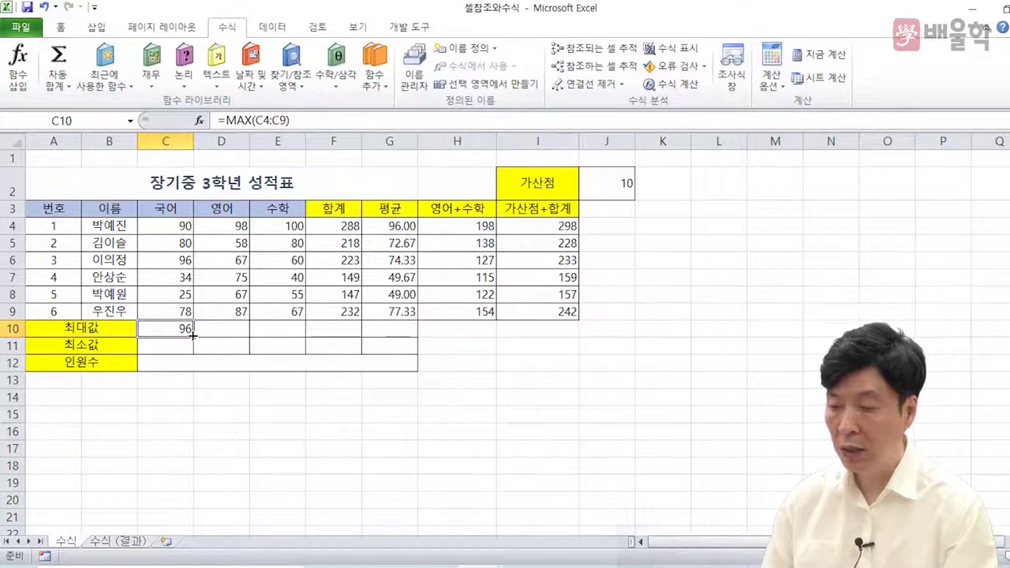
drag(194, 335, 406, 325)
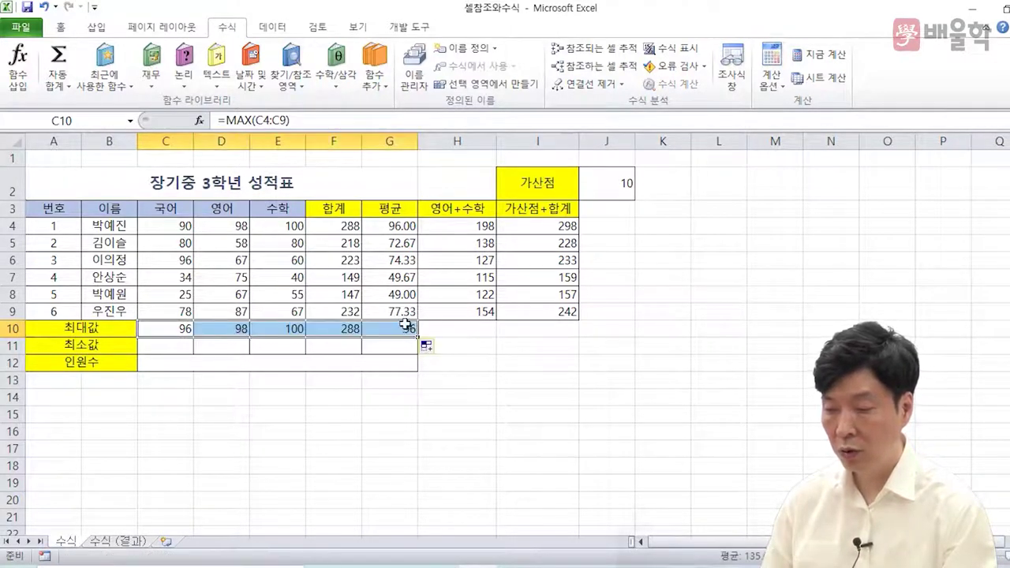
click(240, 324)
click(365, 314)
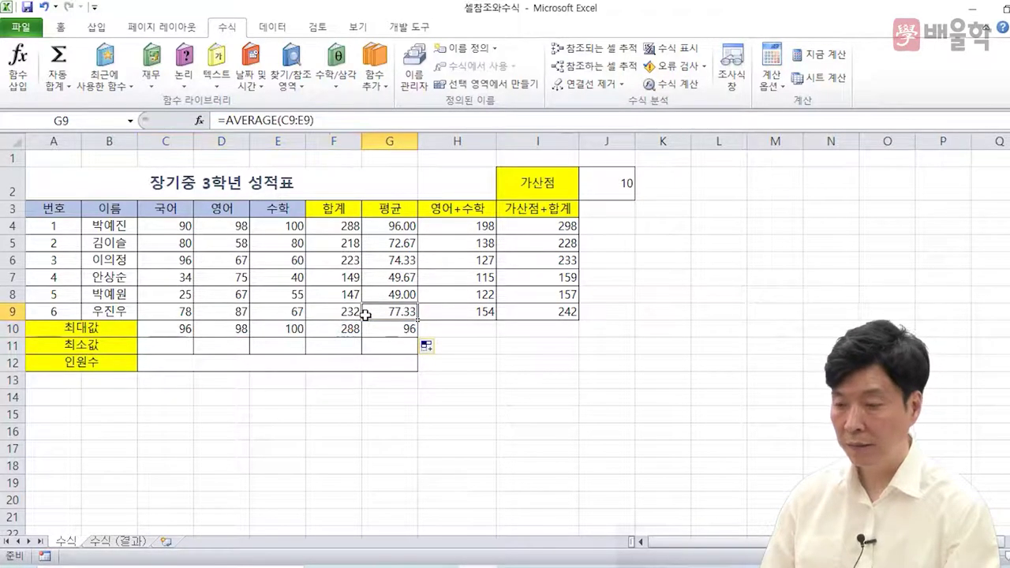
Step: Insert a MIN function in C11 with its range corrected to C4:C9, fill it across through G11, and check the copied formulas
click(166, 347)
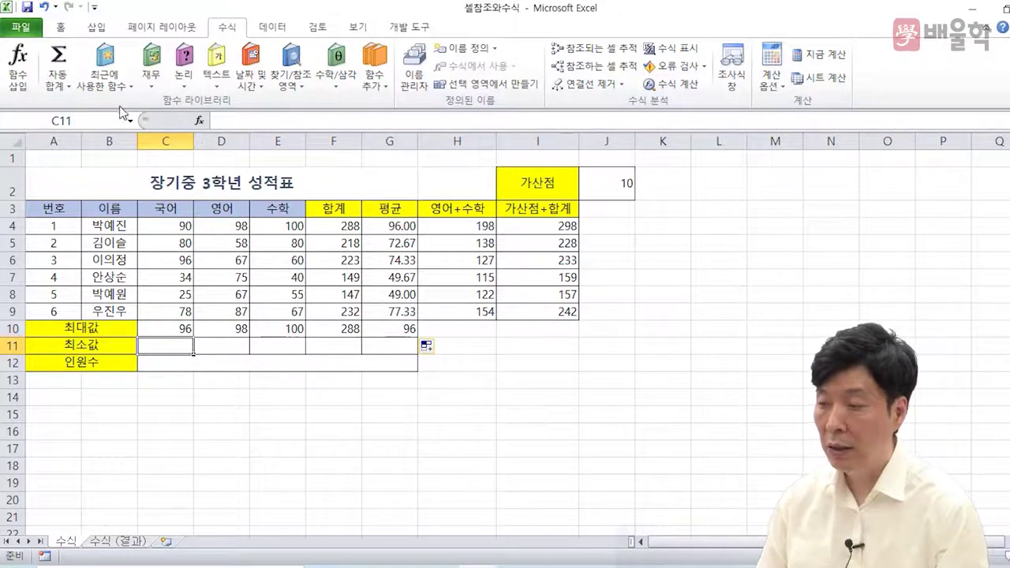
click(68, 87)
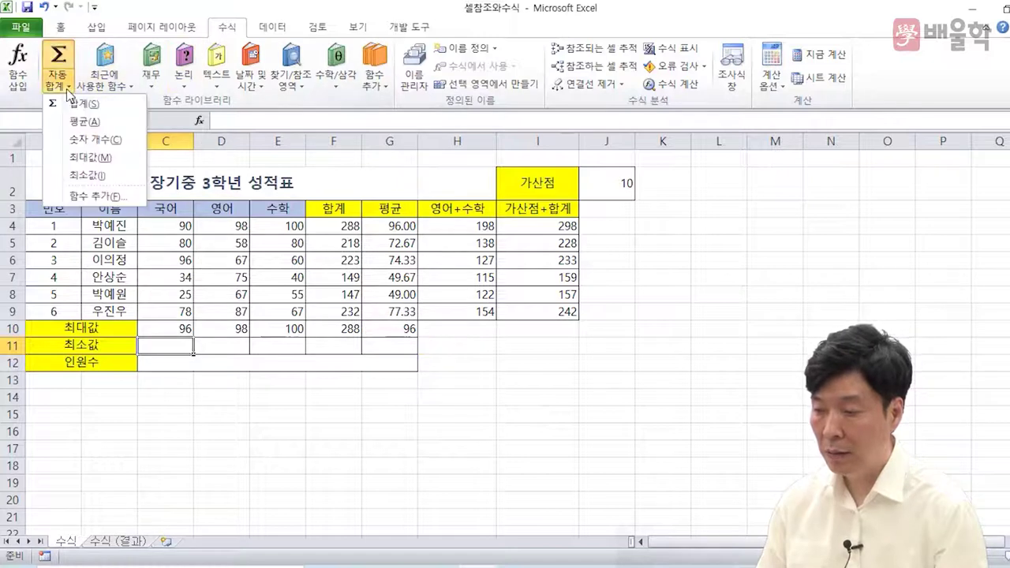
click(76, 175)
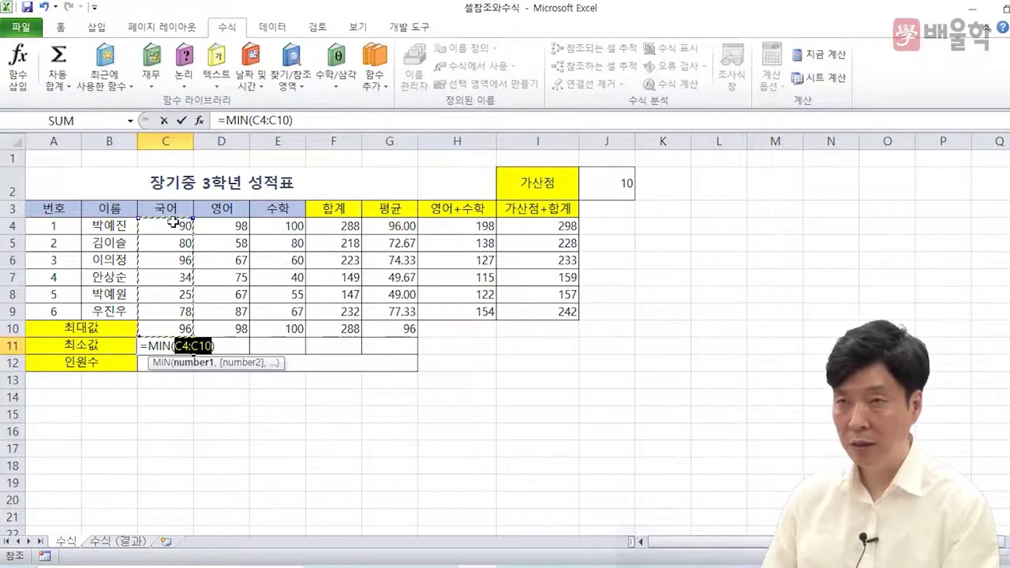
drag(173, 224, 190, 314)
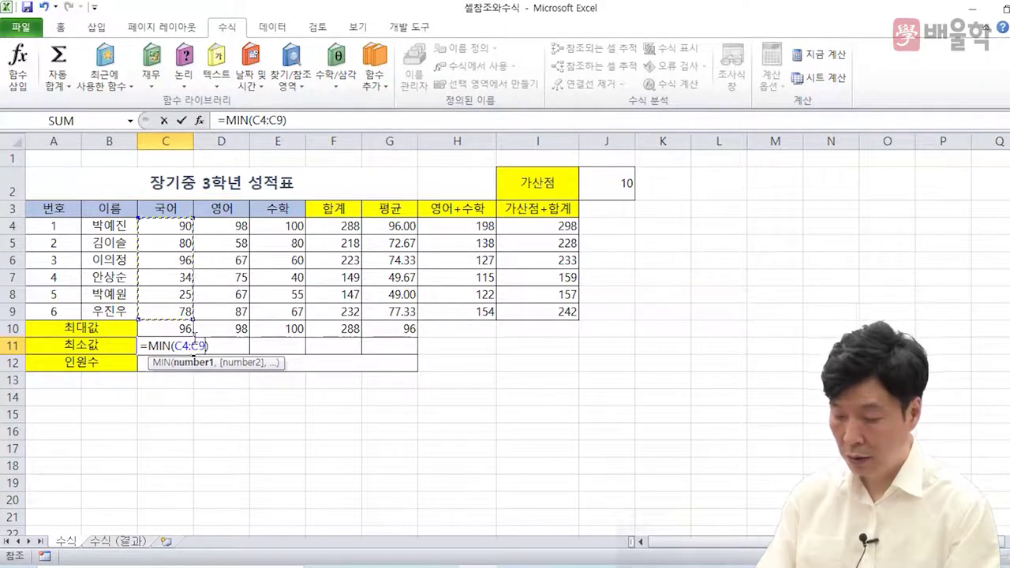
key(Return)
click(174, 348)
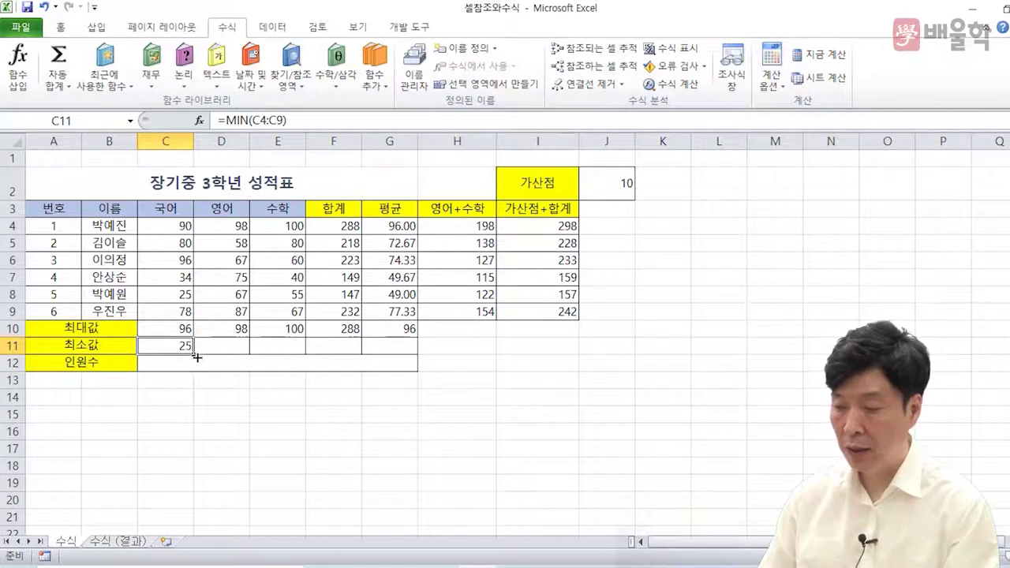
drag(195, 354, 405, 343)
click(229, 346)
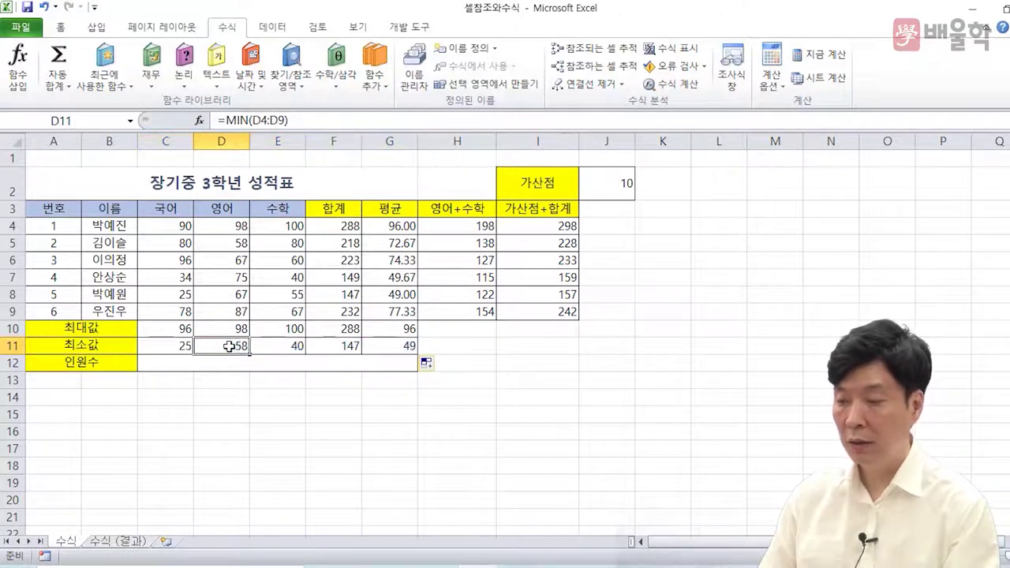
double_click(229, 346)
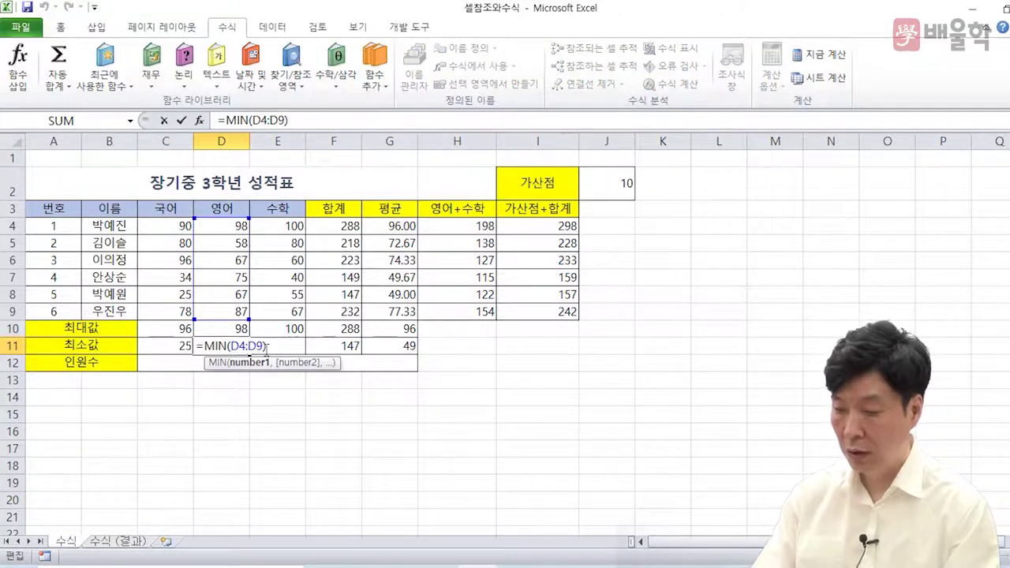
key(Return)
double_click(284, 345)
key(Return)
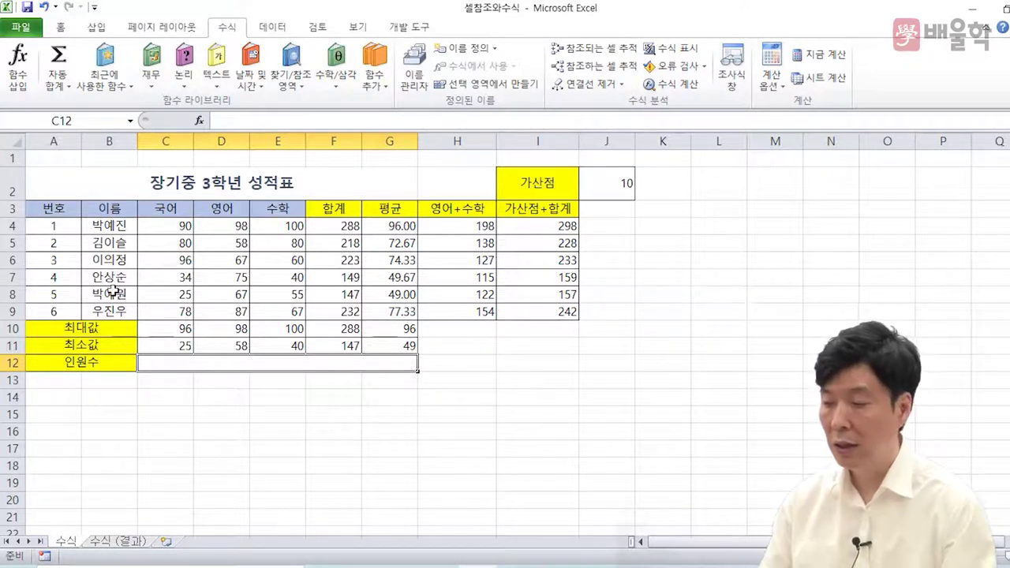
Step: Insert a COUNT function in the merged headcount cell C12 with its range corrected to the student numbers A4:A9
click(55, 93)
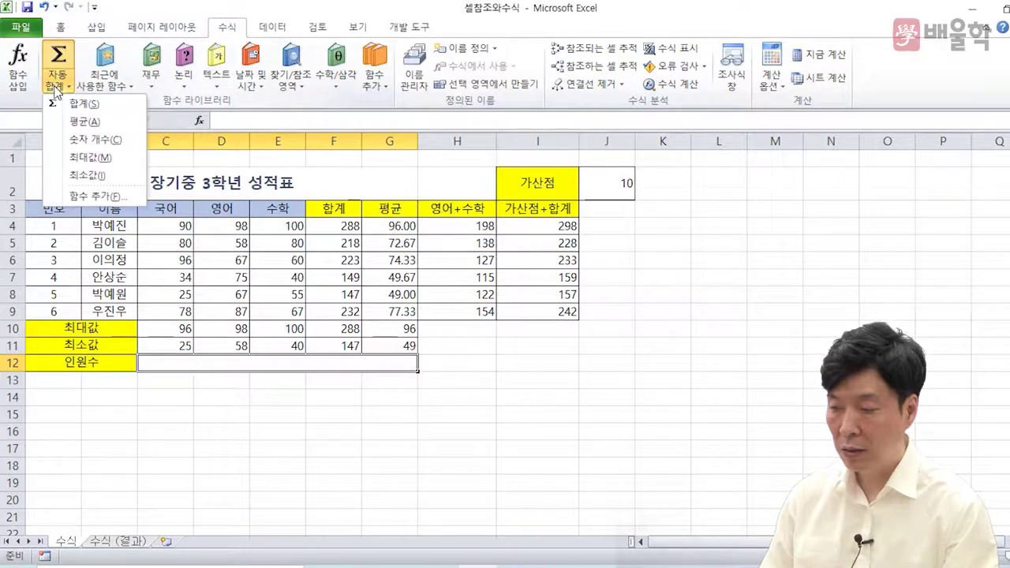
click(77, 142)
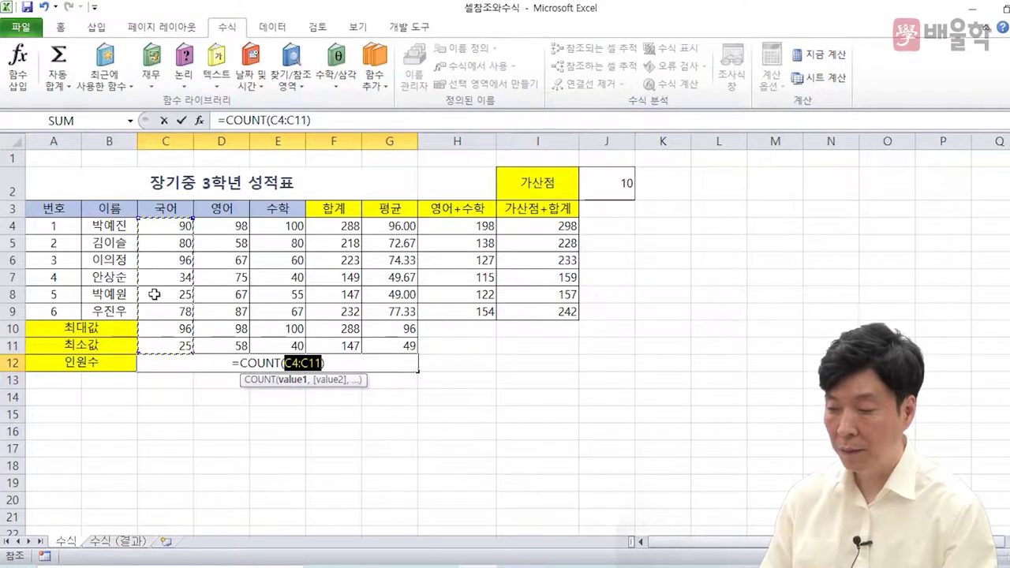
drag(73, 230, 61, 313)
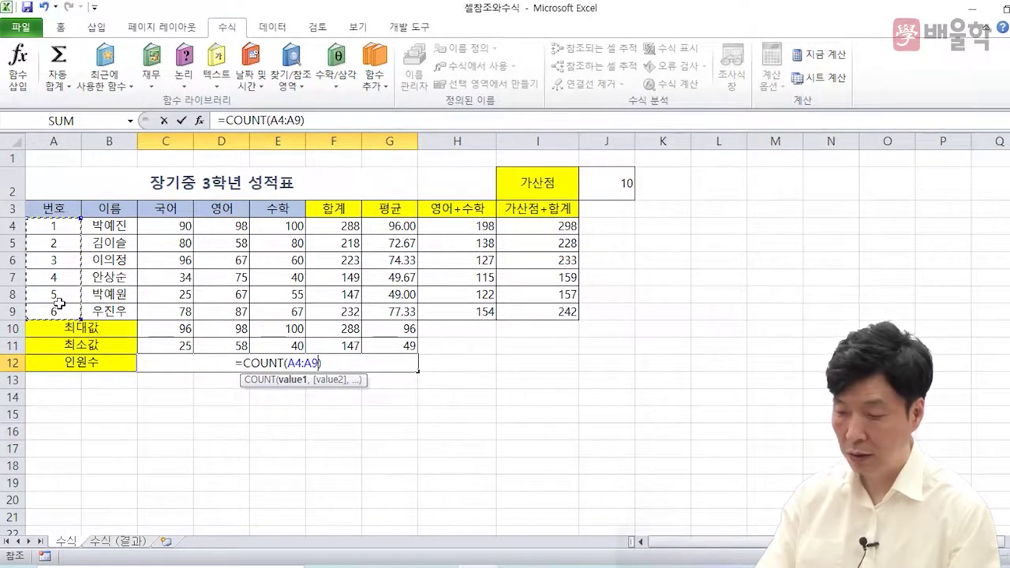
key(Return)
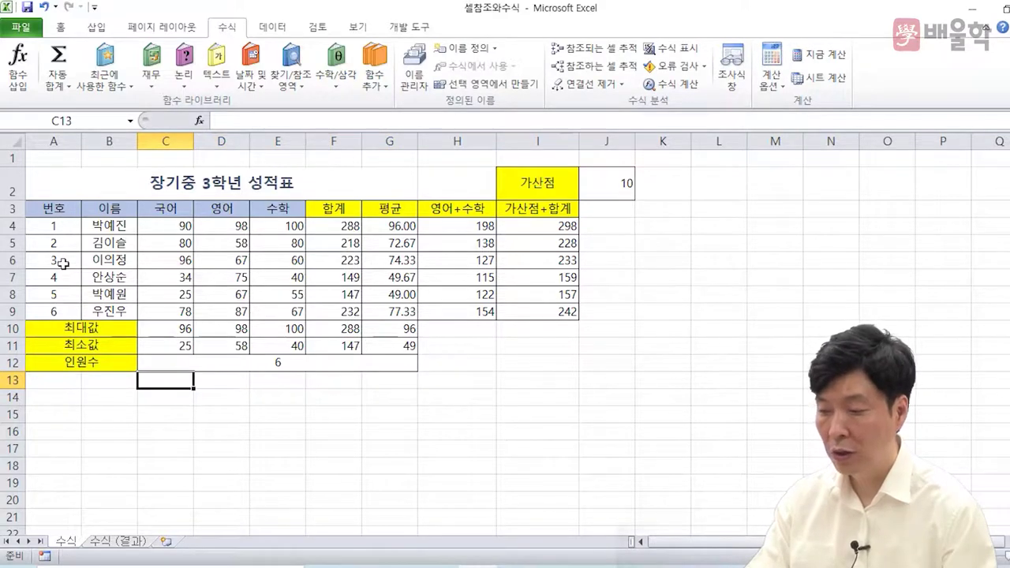
click(289, 392)
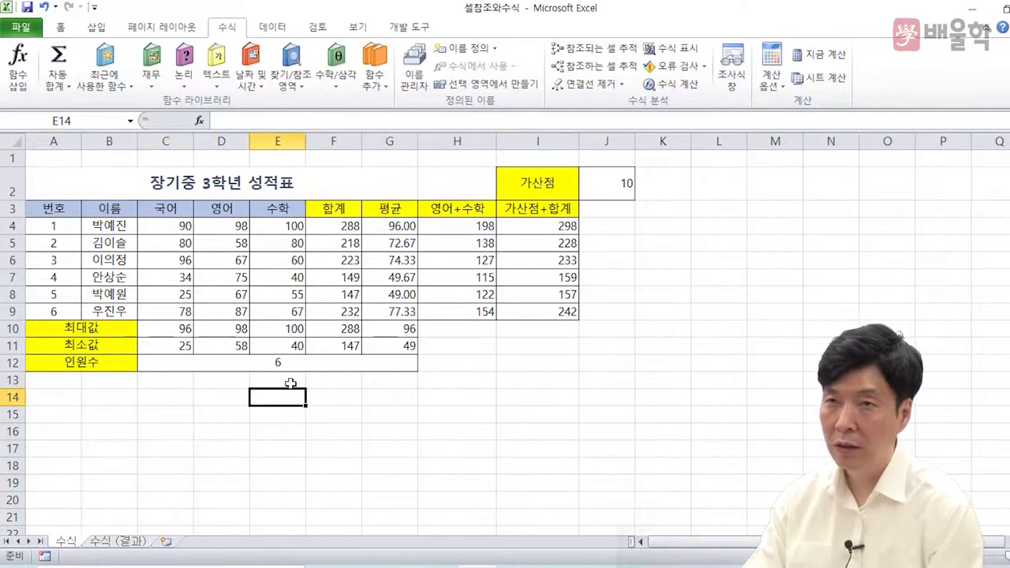